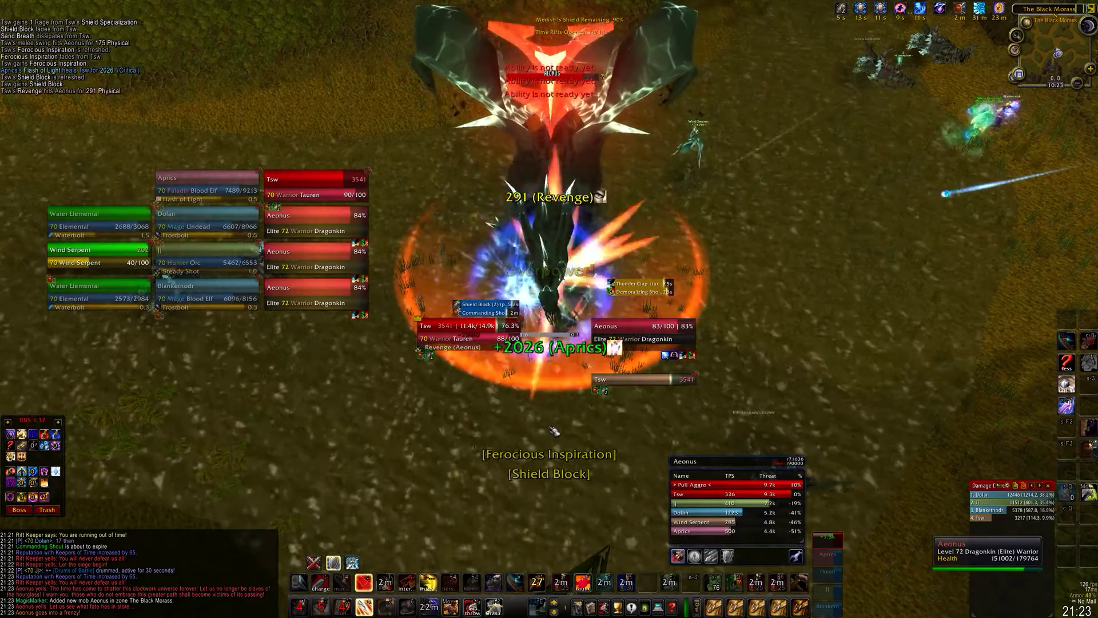
# Tank the boss Aeonus with Devastate, Heroic Strike and Shield Slam while keeping Shield Block up
pyautogui.press('4')
pyautogui.press('v')
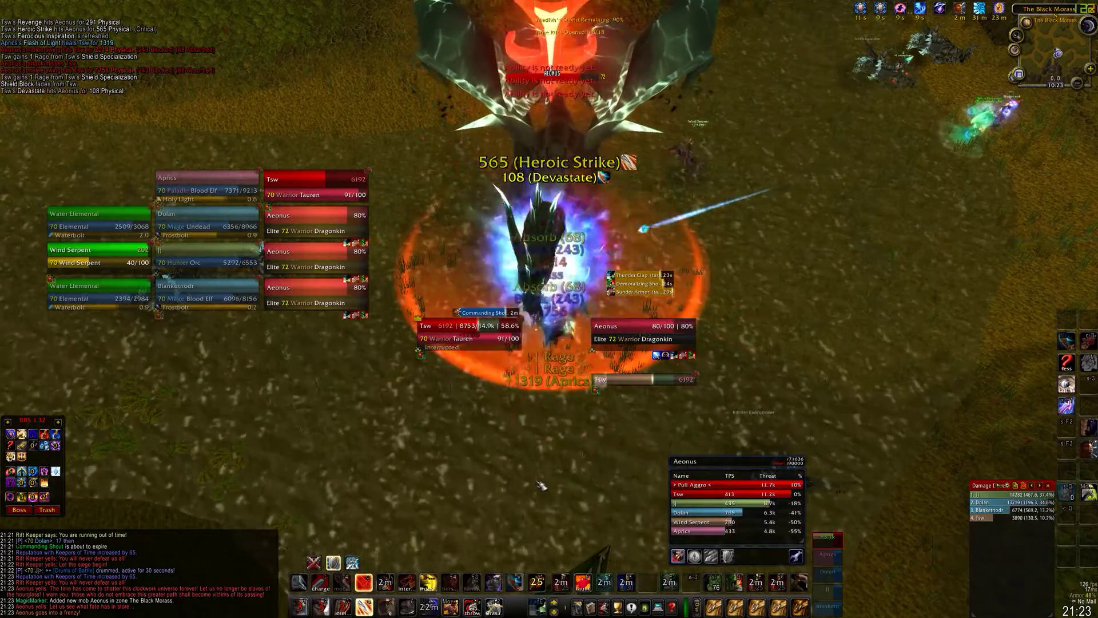
pyautogui.press('4')
pyautogui.press('v')
pyautogui.moveTo(539, 484); pyautogui.dragTo(663, 484)
pyautogui.press('4')
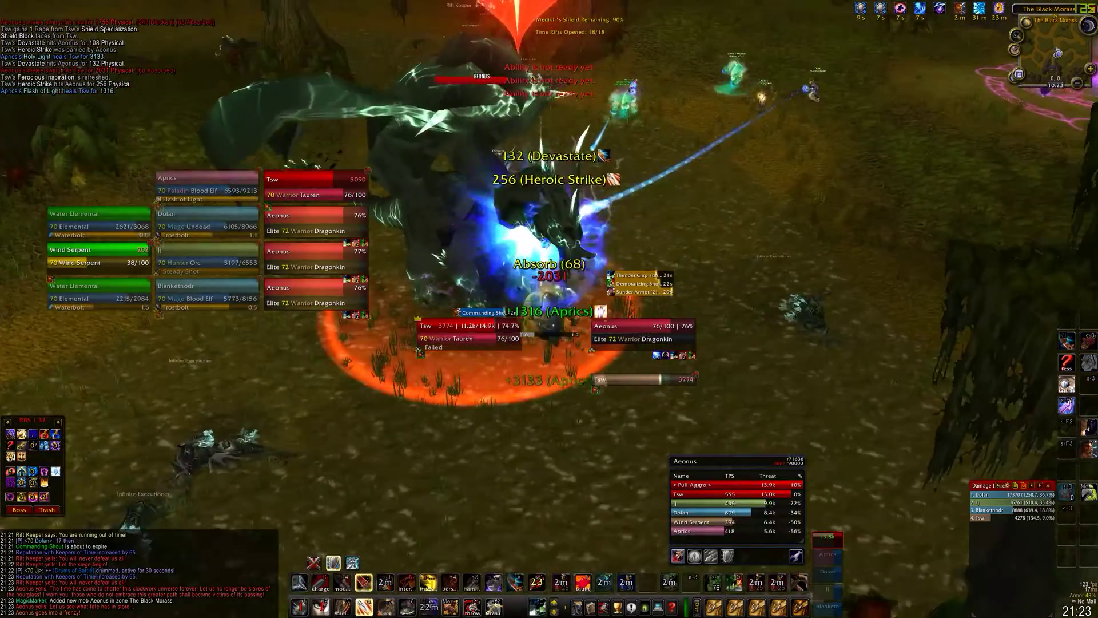
pyautogui.press('3')
pyautogui.press('2')
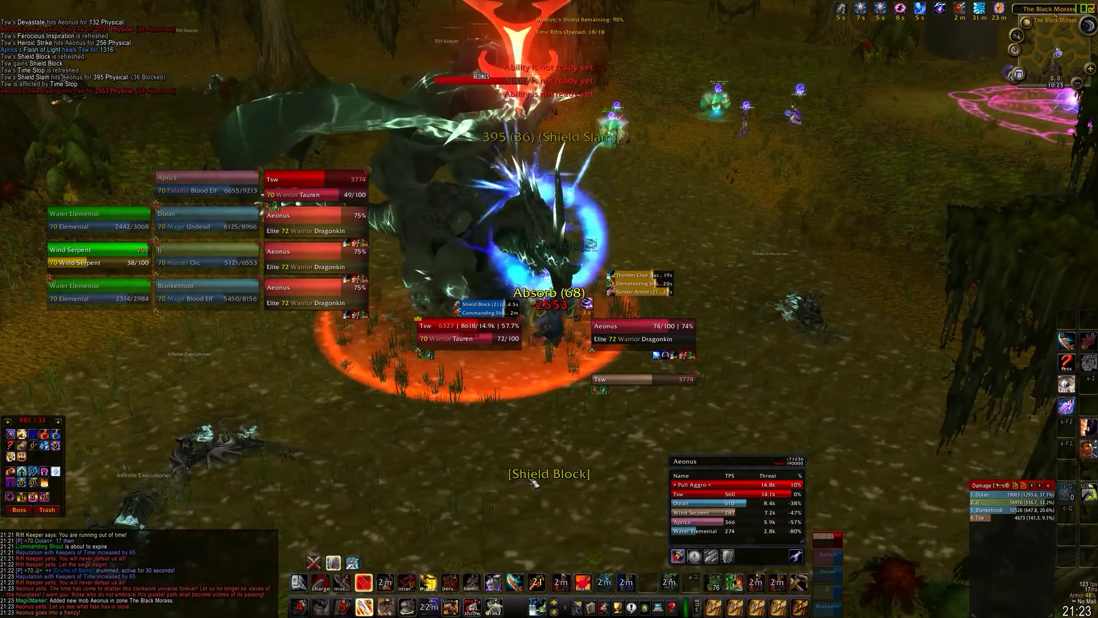
pyautogui.press('3')
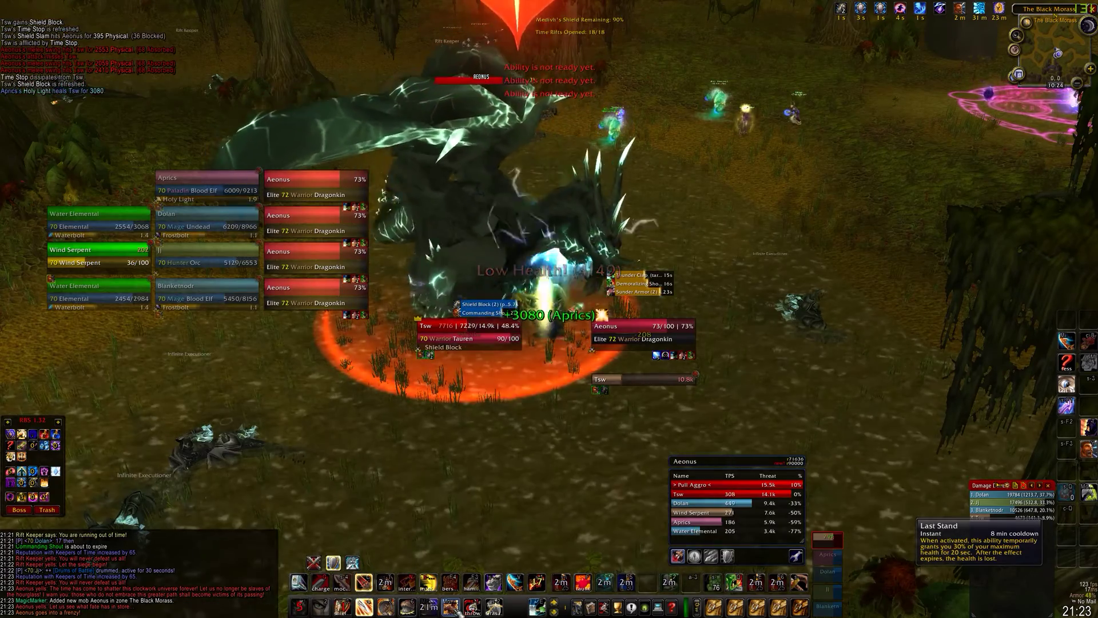
pyautogui.press('3')
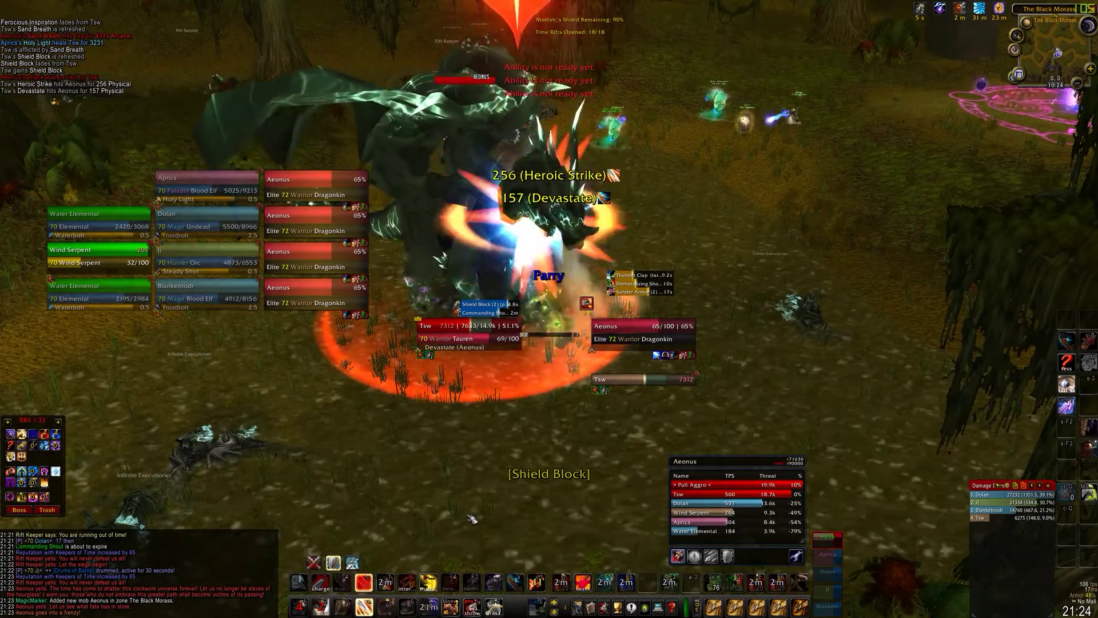
pyautogui.press('2')
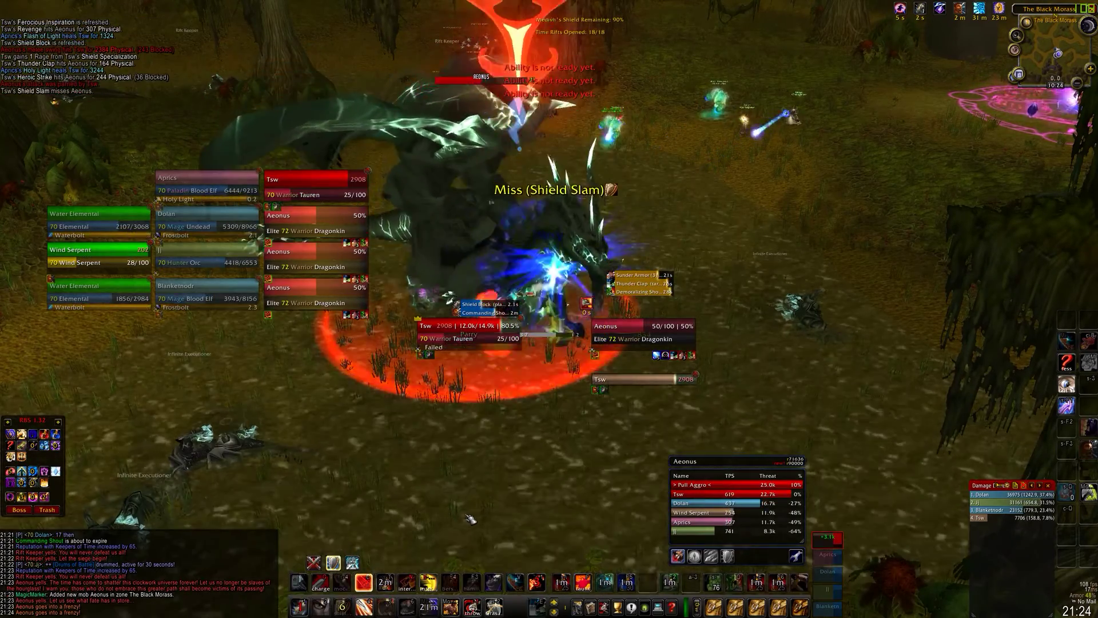
# Open the character's bags and activate Last Stand to raise maximum health during the Aeonus fight
pyautogui.press('b')
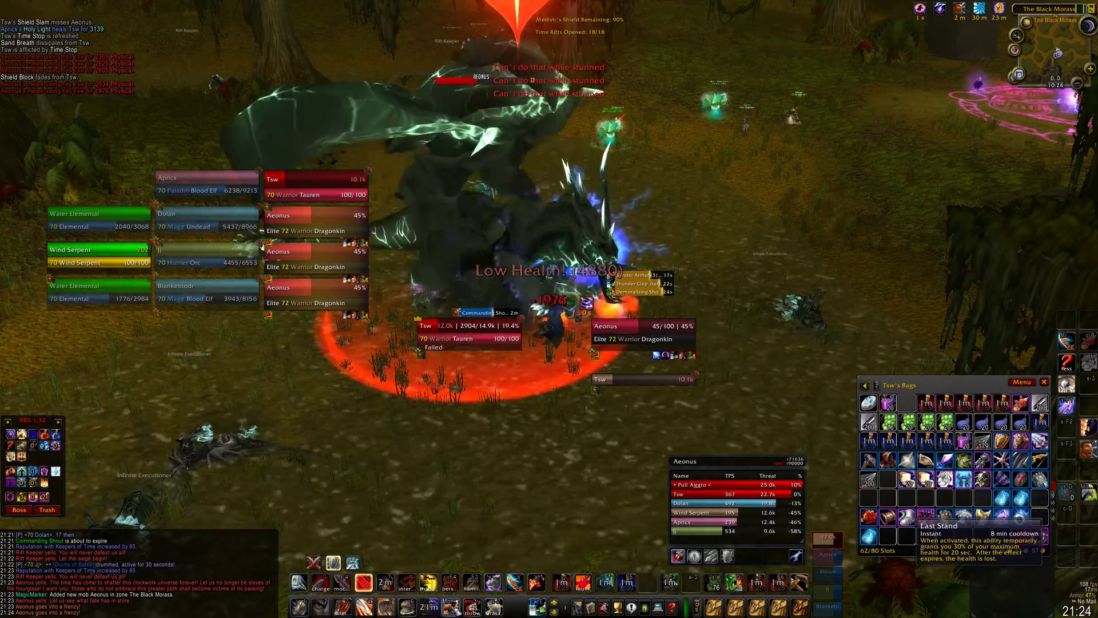
pyautogui.click(451, 605)
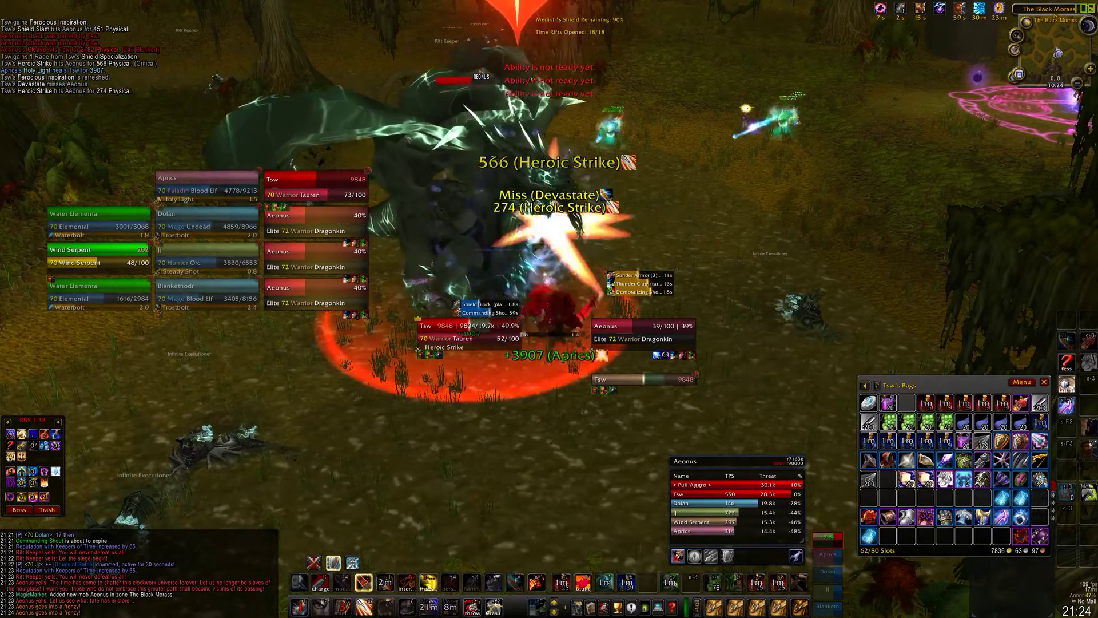
# Keep attacking Aeonus with Devastate, Revenge and Heroic Strike, refresh Shield Block, and close the bags
pyautogui.press('1')
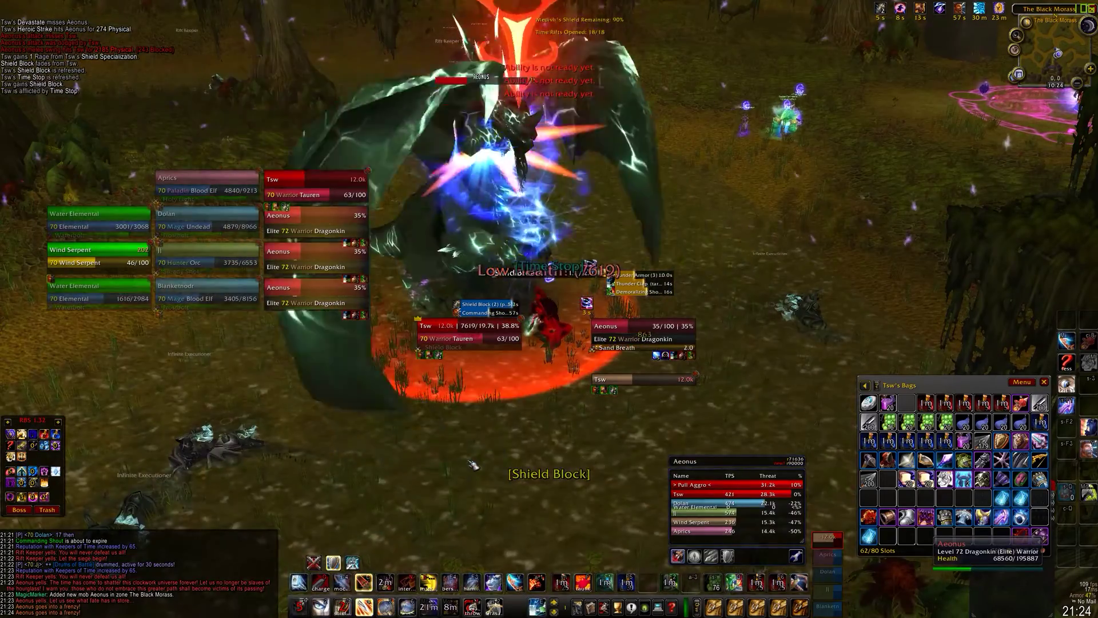
pyautogui.press('2')
pyautogui.press('2')
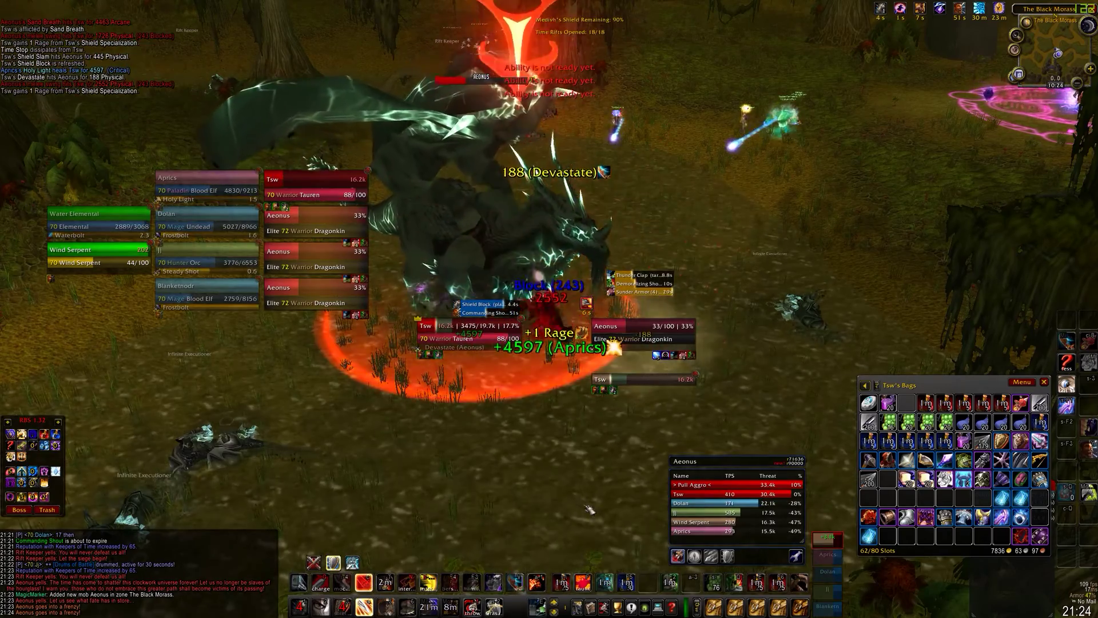
pyautogui.press('2')
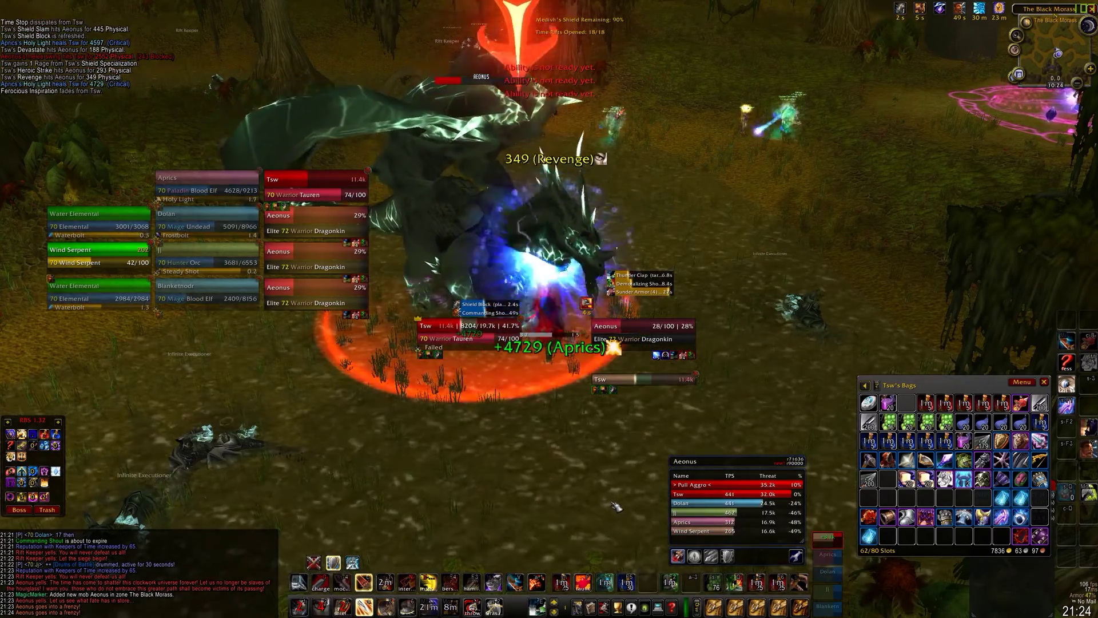
pyautogui.press('1')
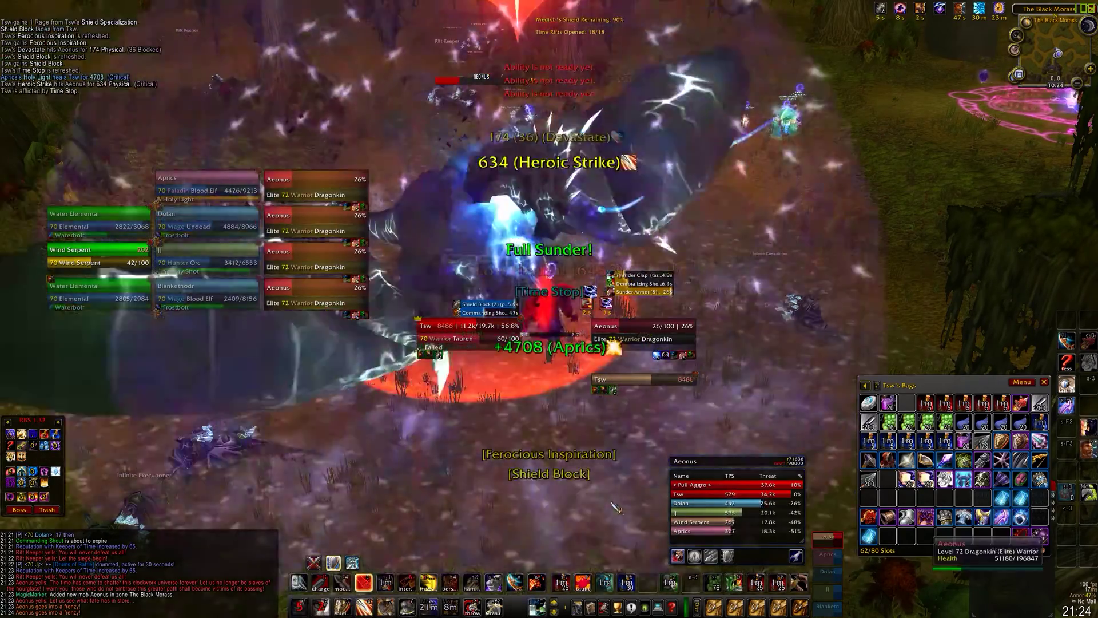
pyautogui.press('4')
pyautogui.press('4')
pyautogui.press('4')
pyautogui.press('b')
pyautogui.moveTo(611, 490); pyautogui.dragTo(503, 515)
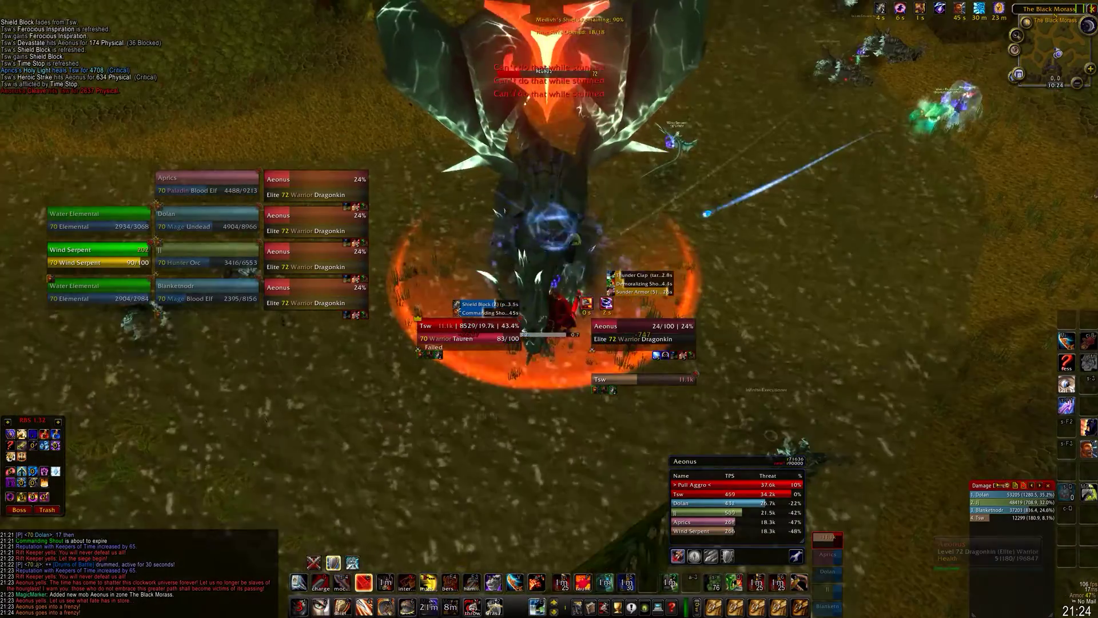
# Finish off Aeonus with Shield Slam, Revenge, Thunder Clap and Heroic Strike, renewing Commanding Shout during the fight
pyautogui.press('2')
pyautogui.press('2')
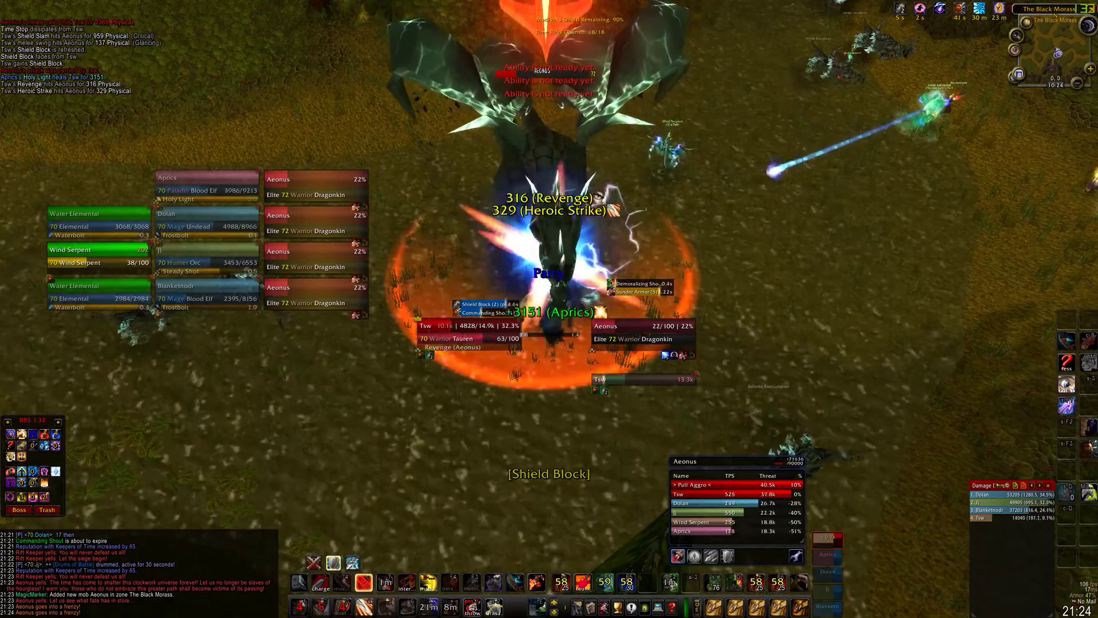
pyautogui.press('e')
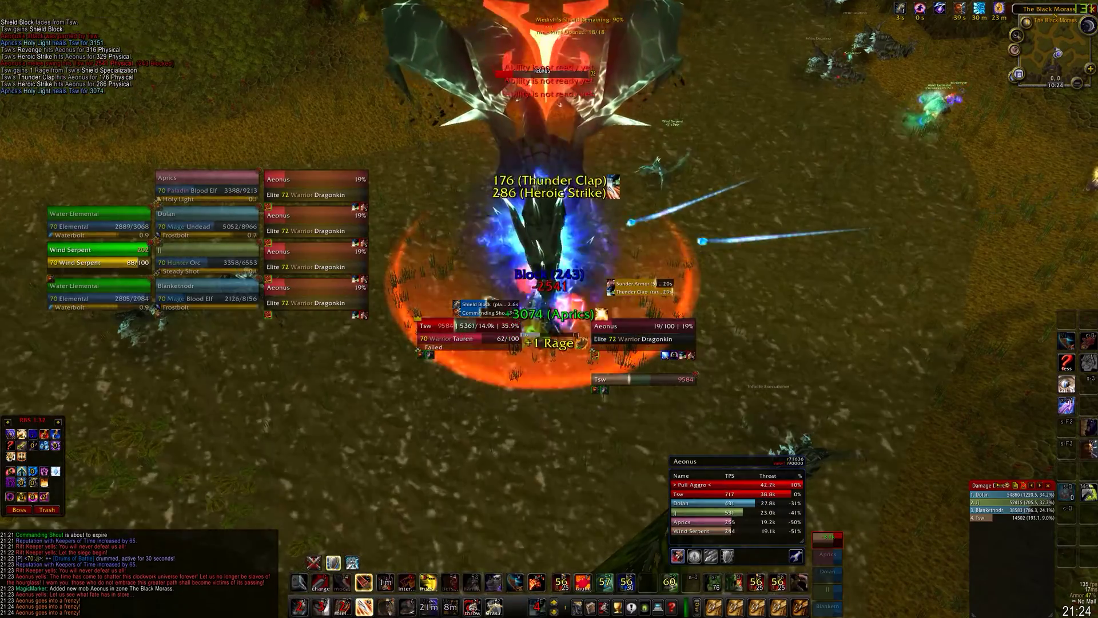
pyautogui.press('1')
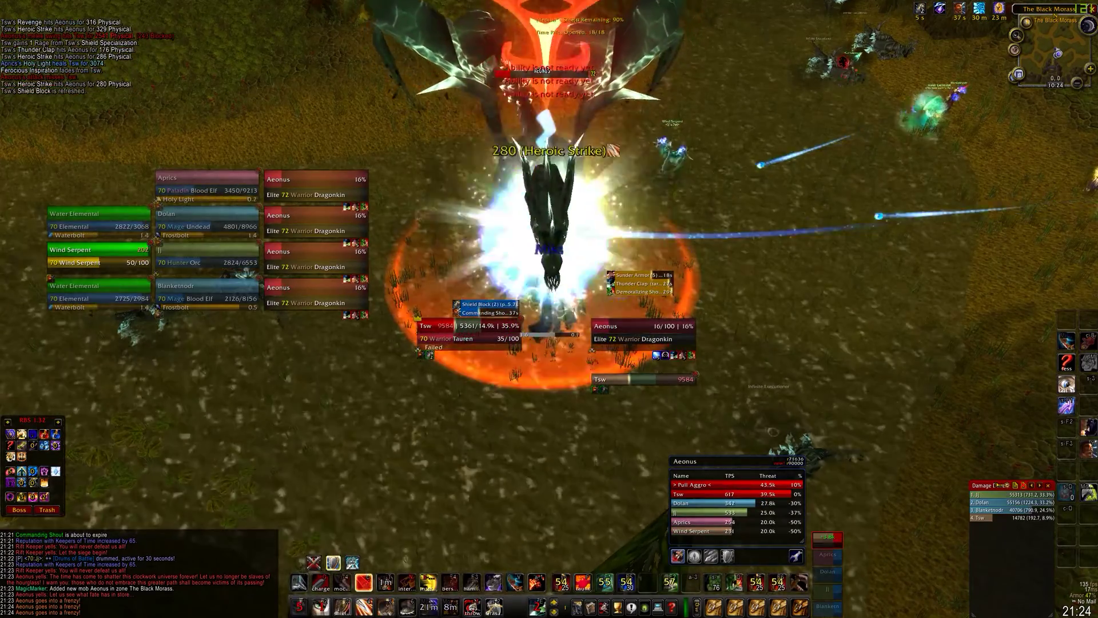
pyautogui.press('3')
pyautogui.press('4')
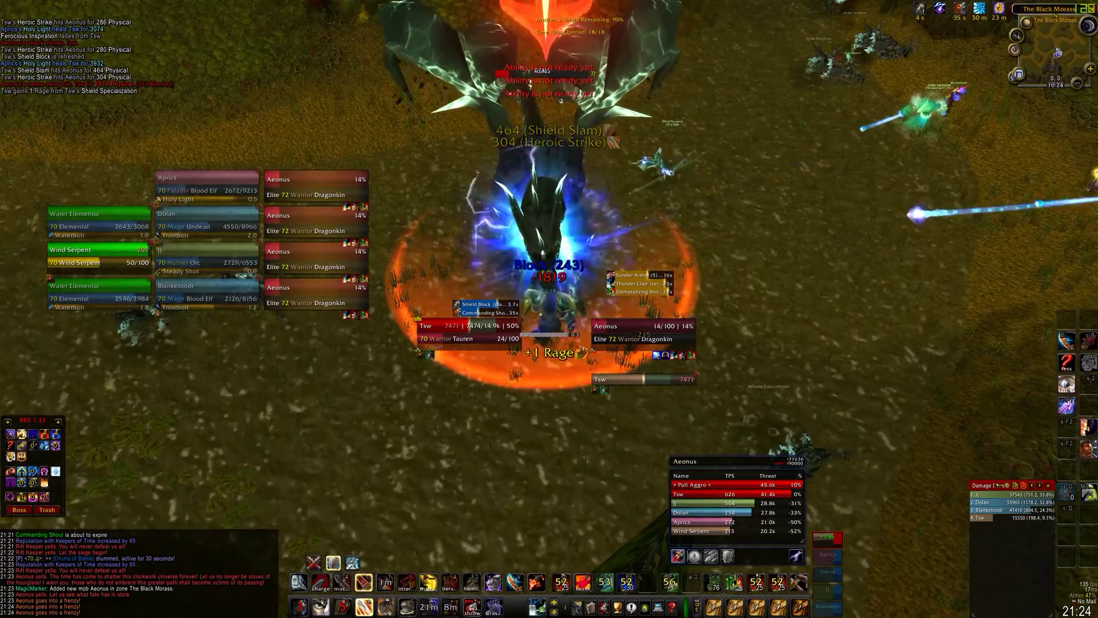
pyautogui.press('2')
pyautogui.press('y')
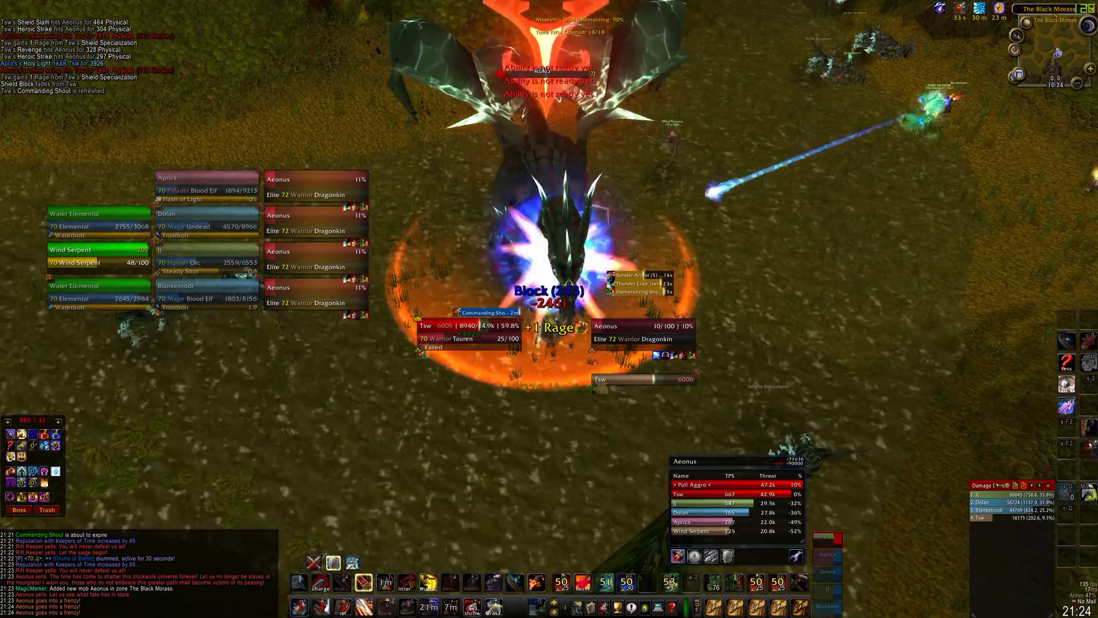
pyautogui.press('1')
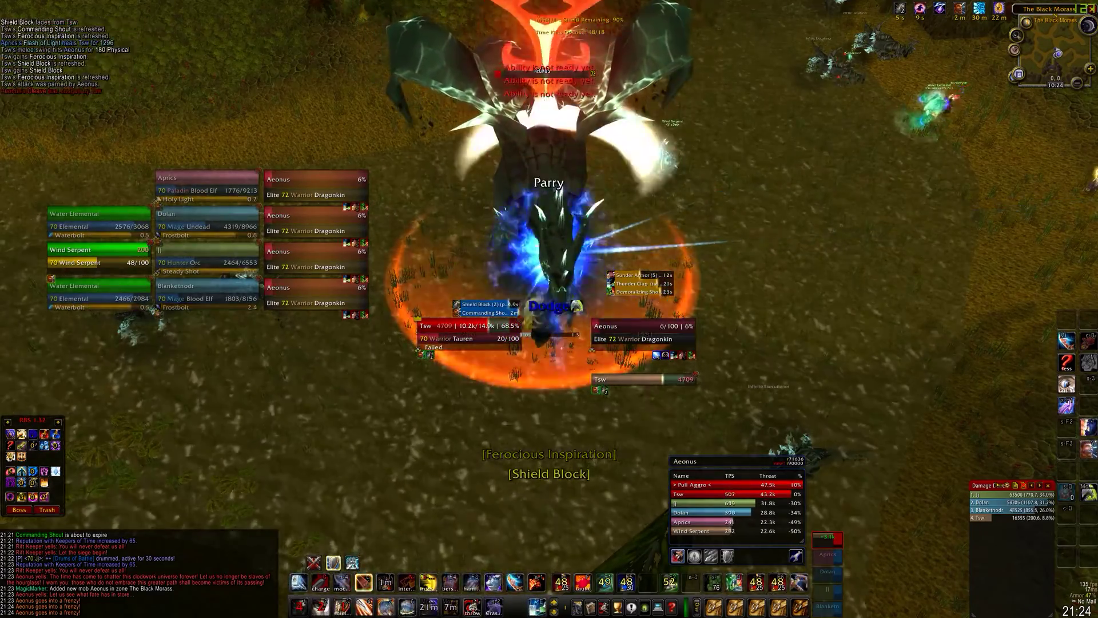
pyautogui.press('2')
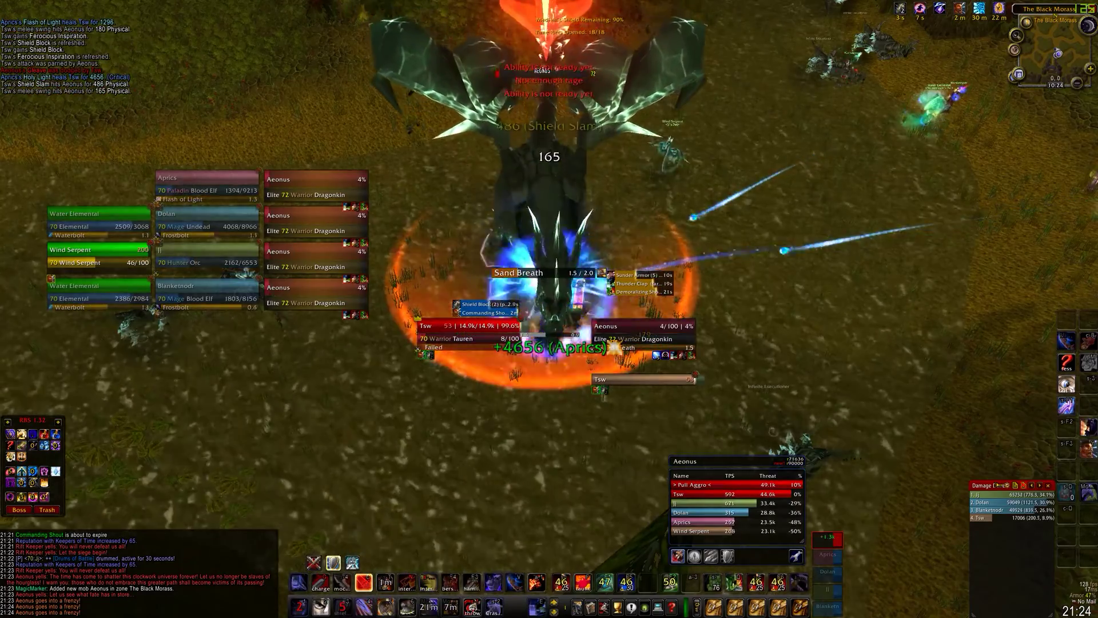
pyautogui.press('1')
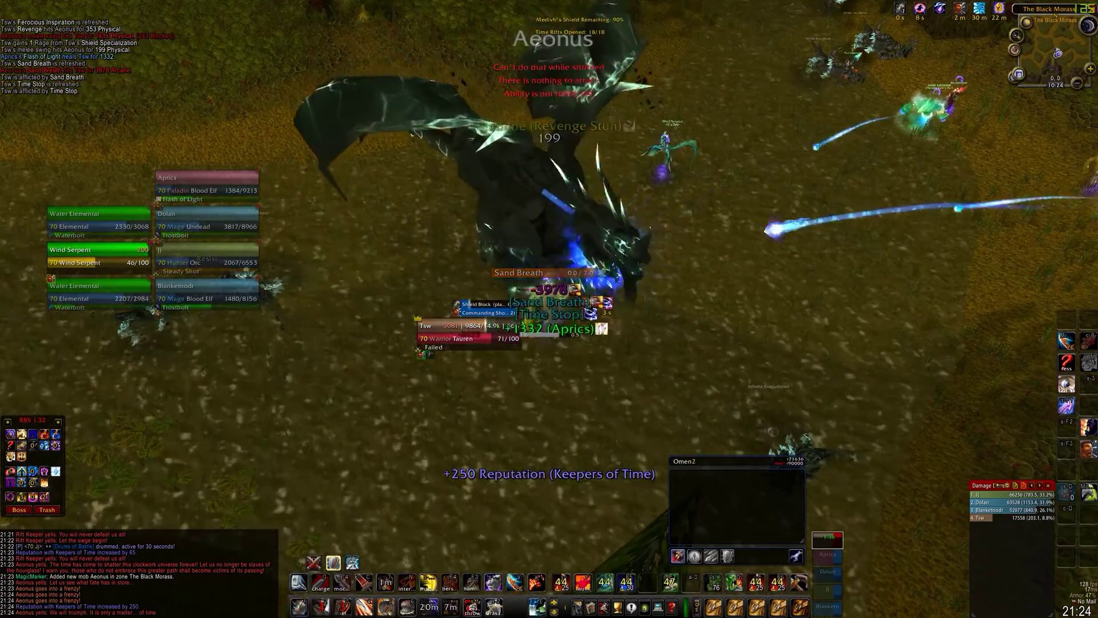
pyautogui.press('4')
pyautogui.press('4')
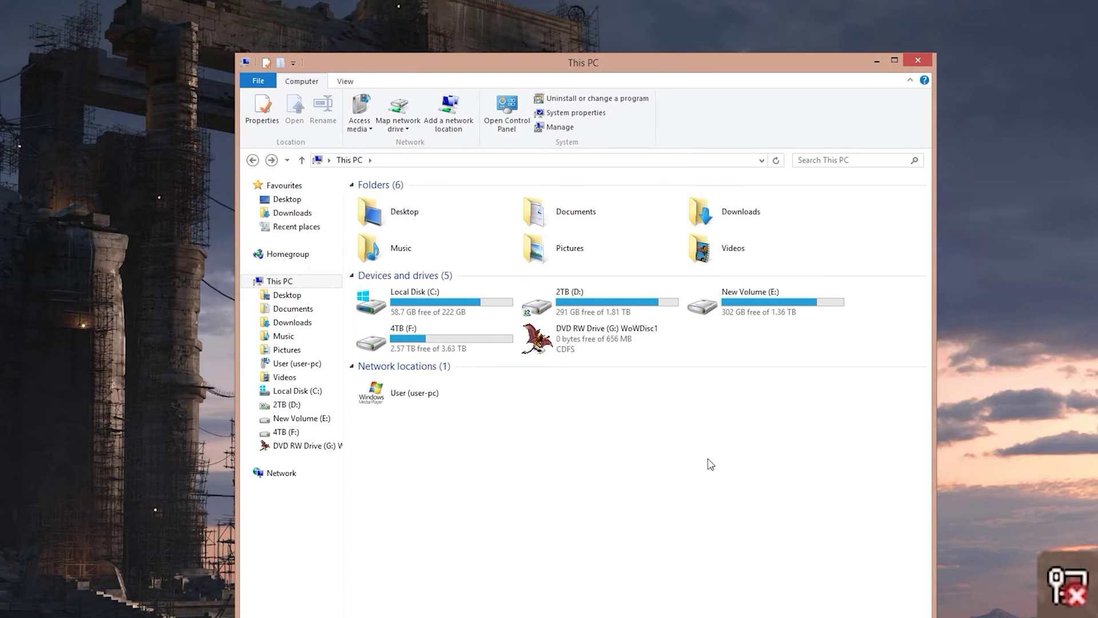
# Create a folder named WoW on Local Disk (C:) and open it
pyautogui.doubleClick(492, 302)
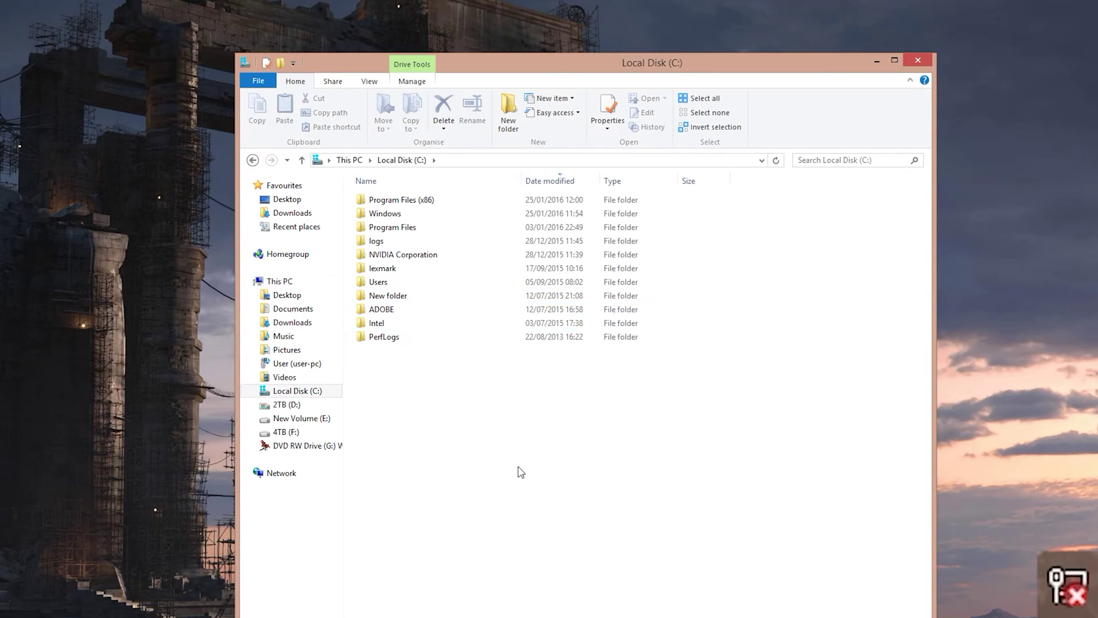
pyautogui.rightClick(505, 410)
pyautogui.moveTo(602, 546)
pyautogui.click(671, 542)
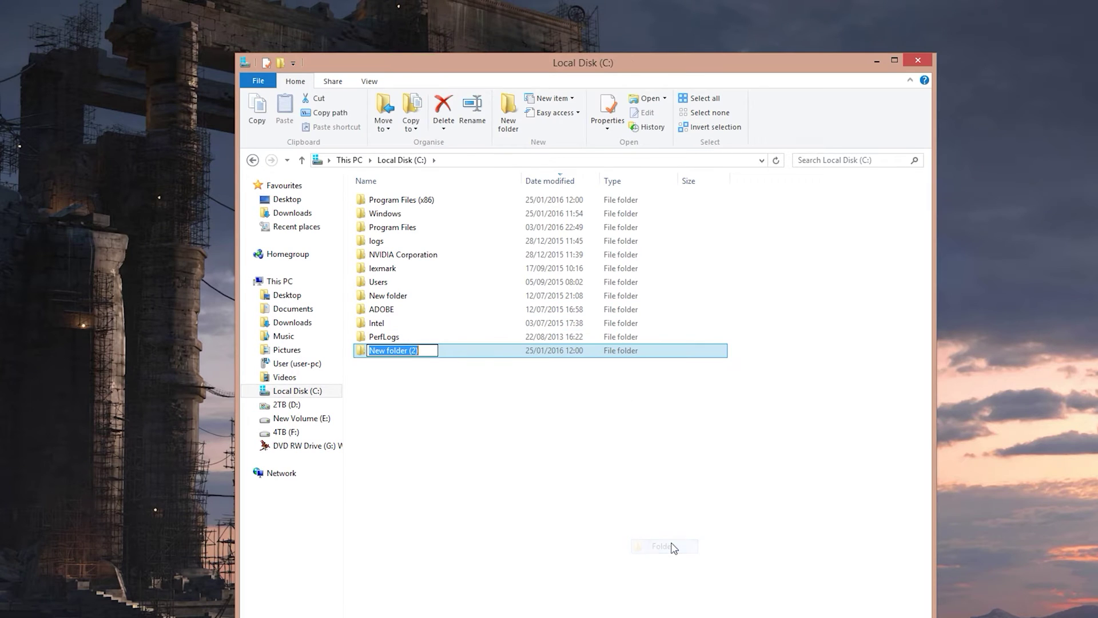
pyautogui.write('Wow')
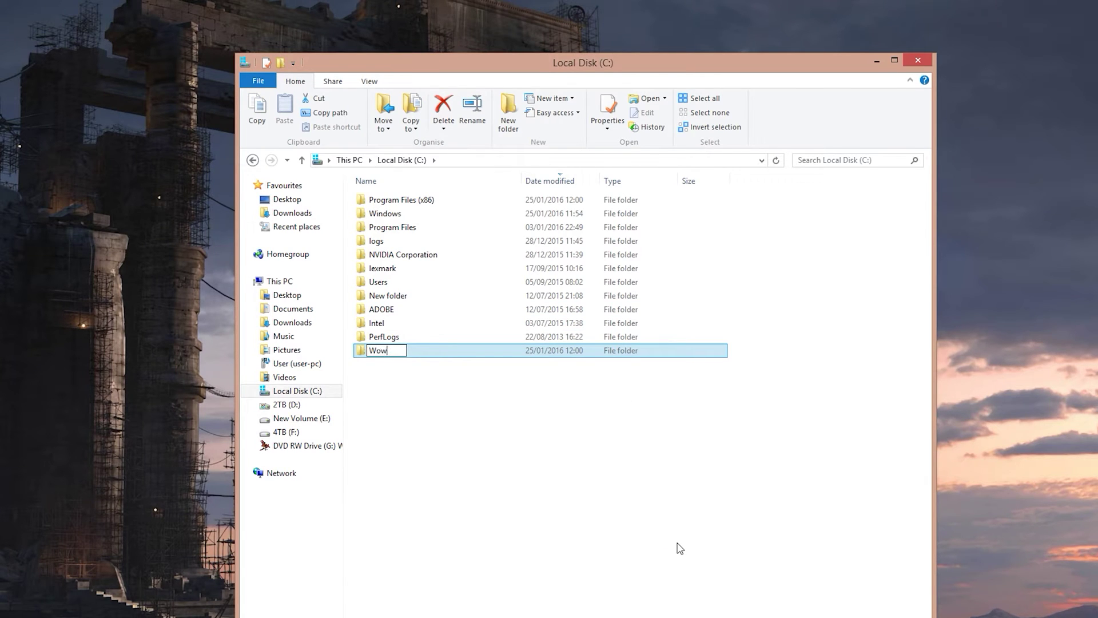
pyautogui.press('BackSpace')
pyautogui.write('W')
pyautogui.press('Return')
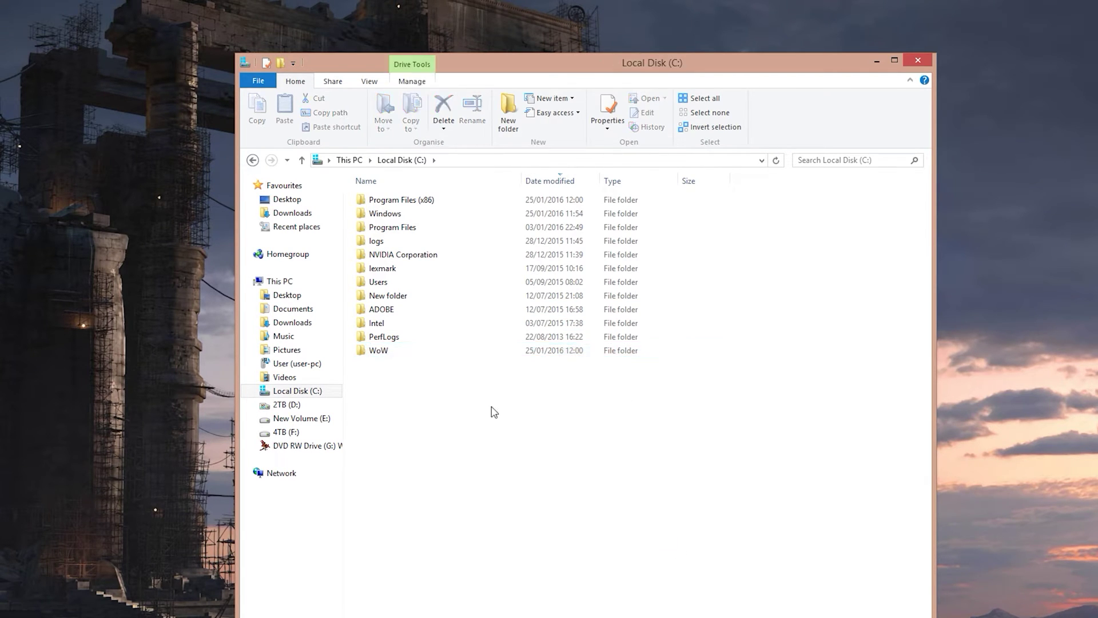
pyautogui.doubleClick(428, 351)
pyautogui.moveTo(648, 285); pyautogui.dragTo(422, 410)
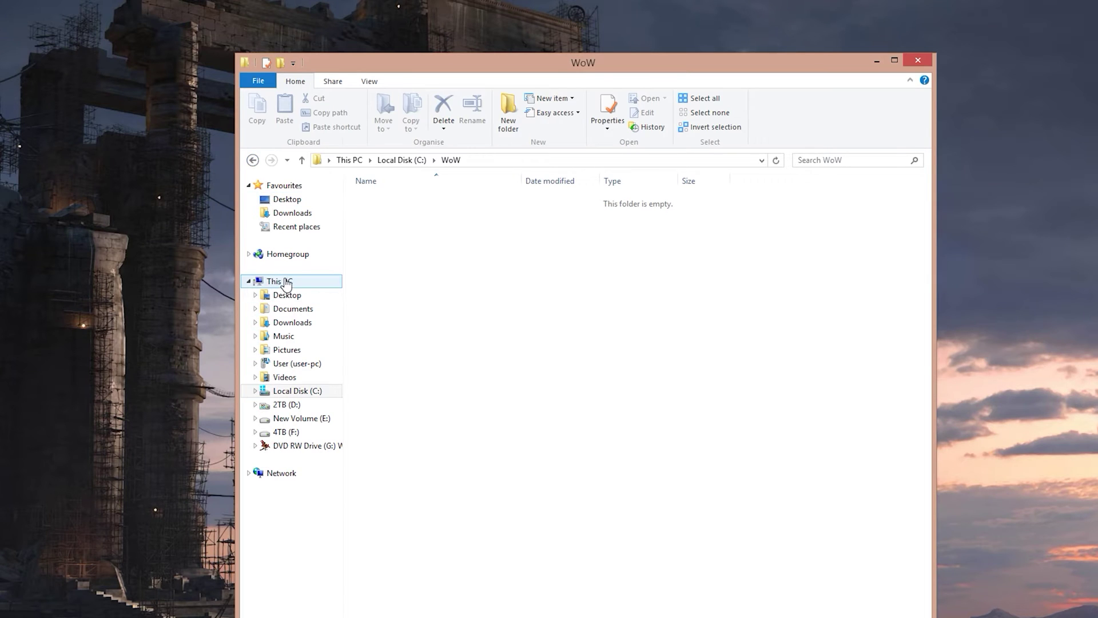
# Run the World of Warcraft installer from DVD RW Drive (G:) and allow it to make changes to the computer
pyautogui.click(286, 282)
pyautogui.doubleClick(607, 339)
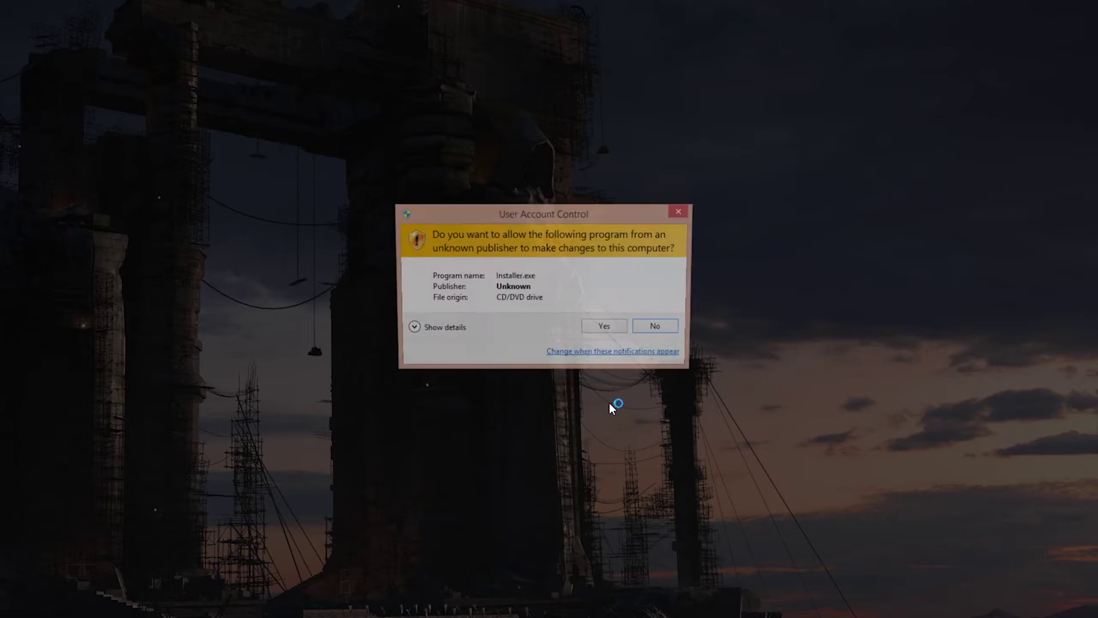
pyautogui.click(604, 326)
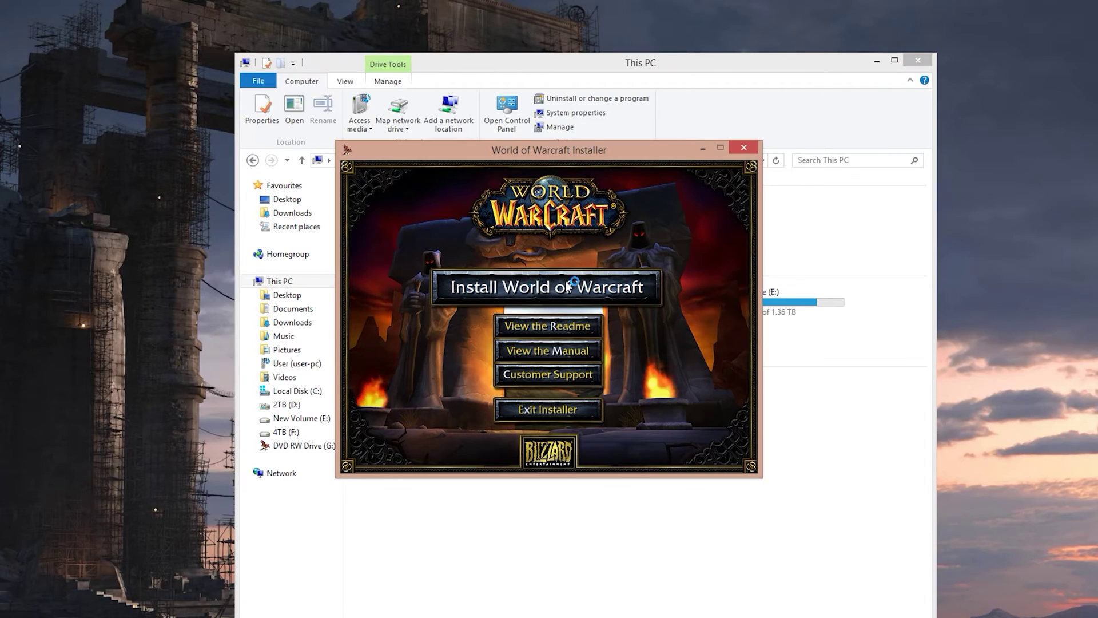
# Start the World of Warcraft installation and proceed through the agreement to the choice of destination directory
pyautogui.click(569, 287)
pyautogui.moveTo(758, 191); pyautogui.dragTo(759, 400)
pyautogui.click(506, 458)
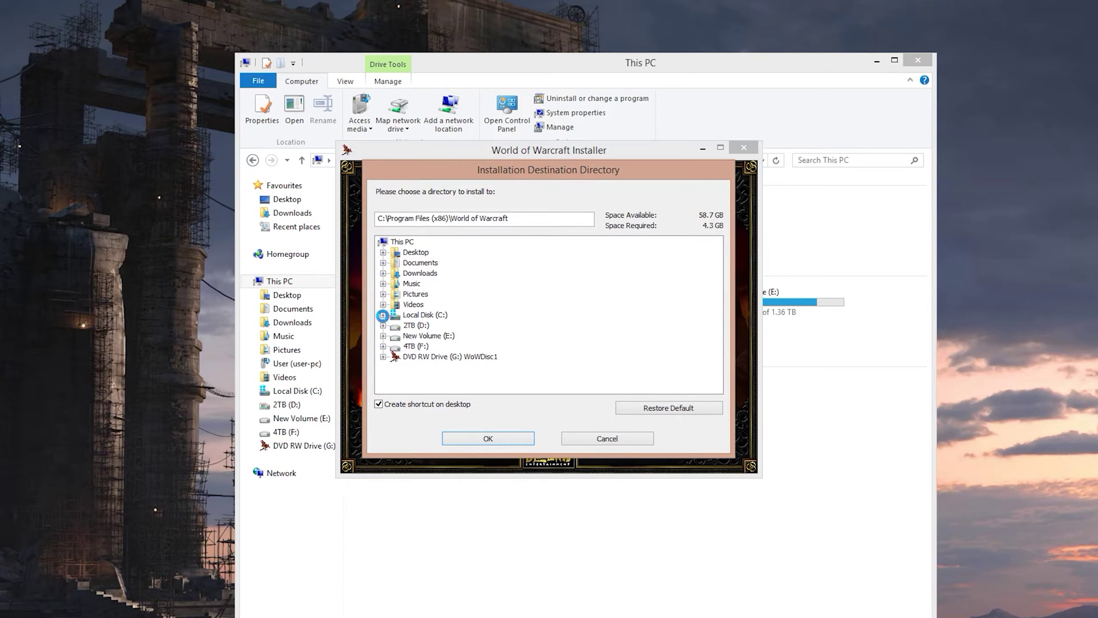
# Set the installation destination to the WoW folder on Local Disk (C:), C:\WoW\World of Warcraft, and confirm it
pyautogui.click(384, 316)
pyautogui.moveTo(715, 309); pyautogui.dragTo(715, 341)
pyautogui.click(425, 357)
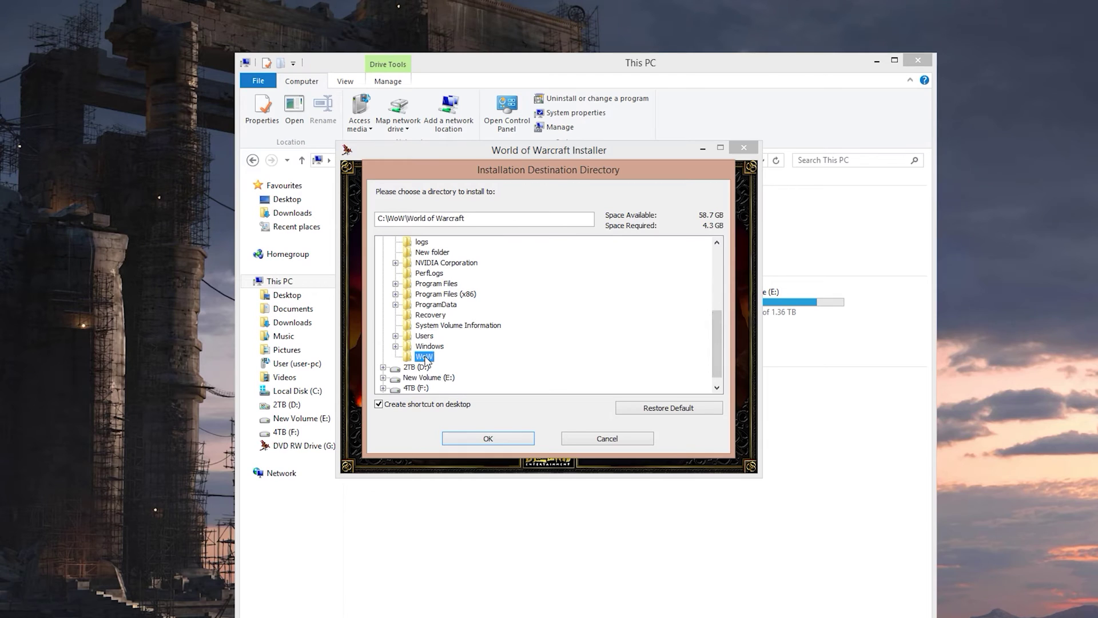
pyautogui.click(496, 445)
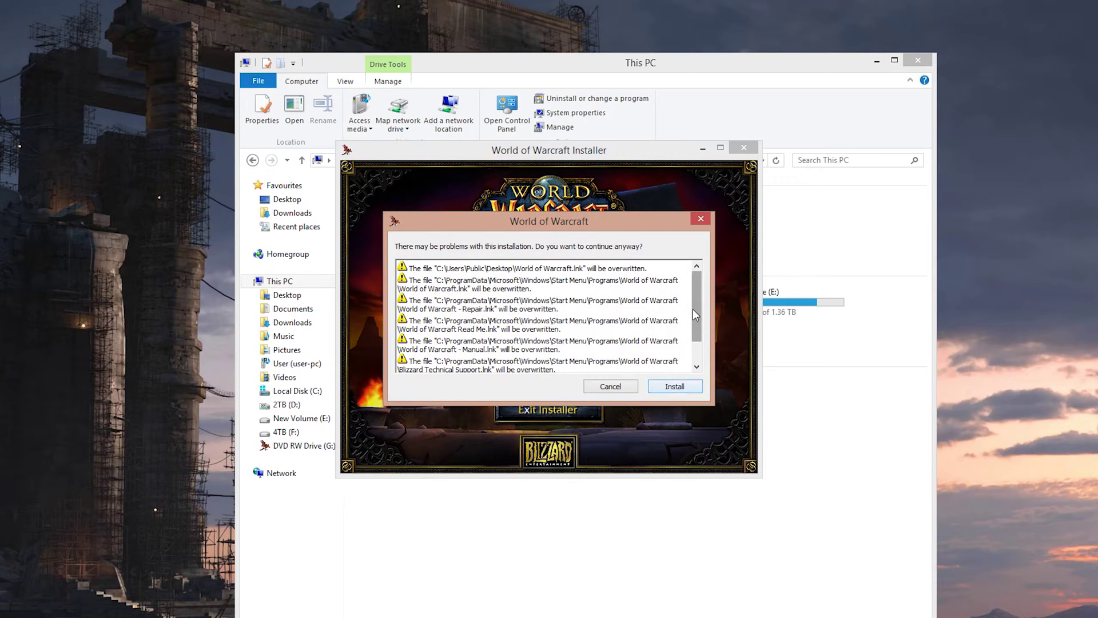
# Continue the installation despite the file overwrite warnings and close the installer once it completes
pyautogui.scroll(-3, 696, 316)
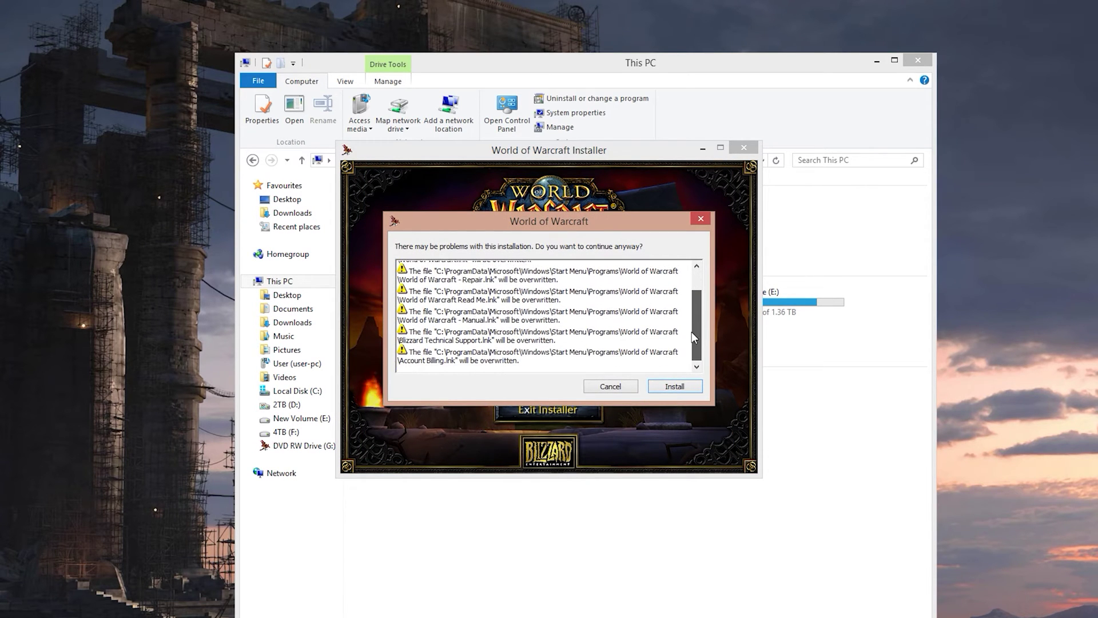
pyautogui.click(684, 385)
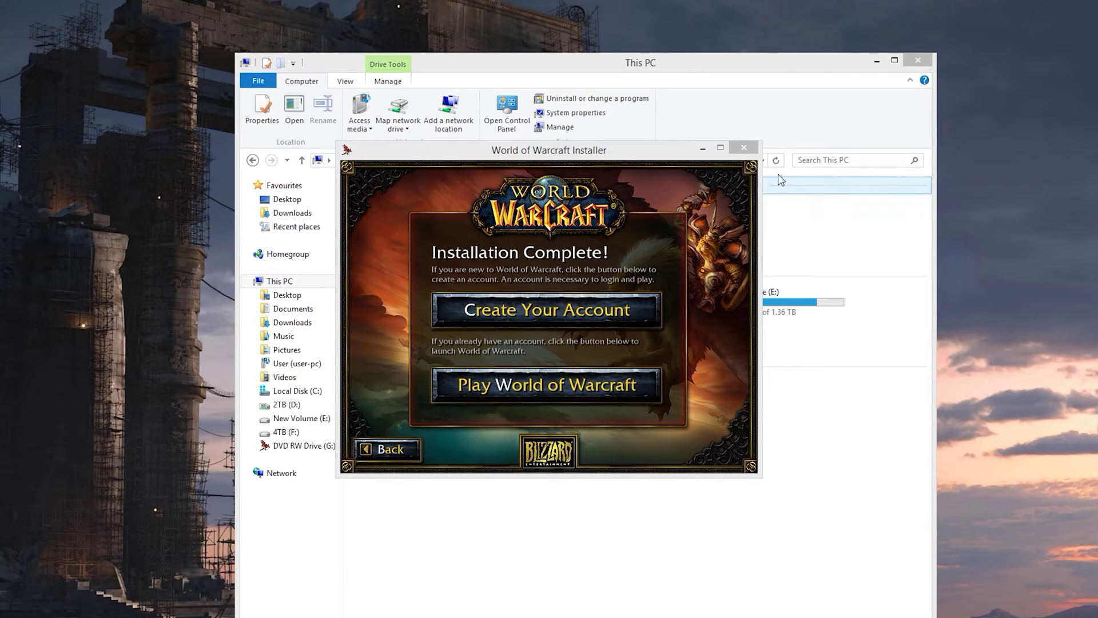
pyautogui.click(744, 150)
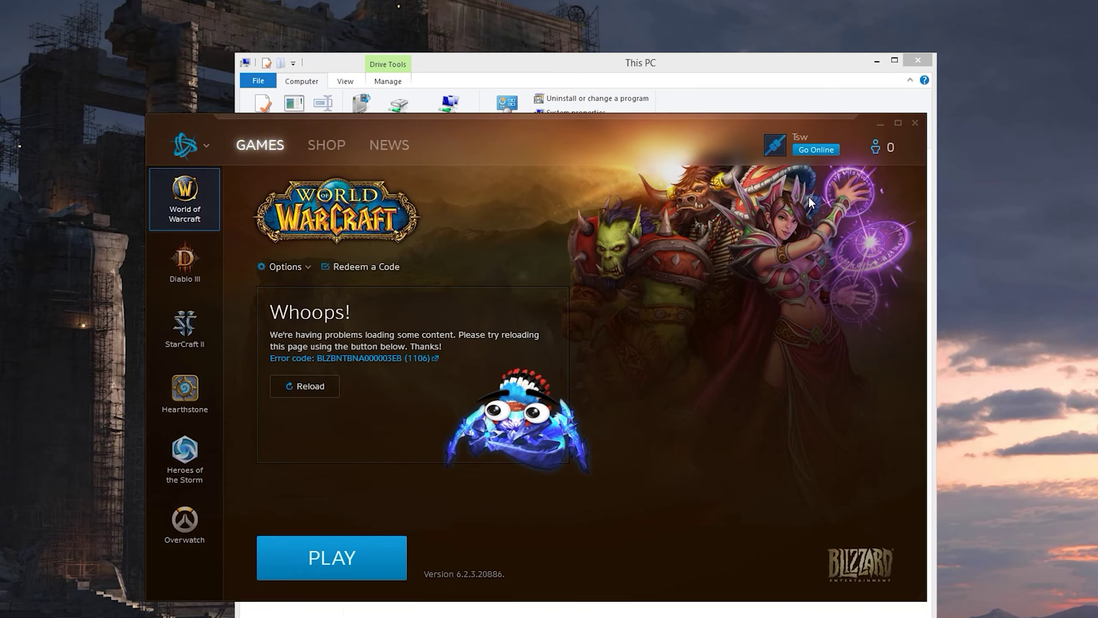
# Check the folder used for World of Warcraft in the Battle.net game installation settings
pyautogui.click(205, 147)
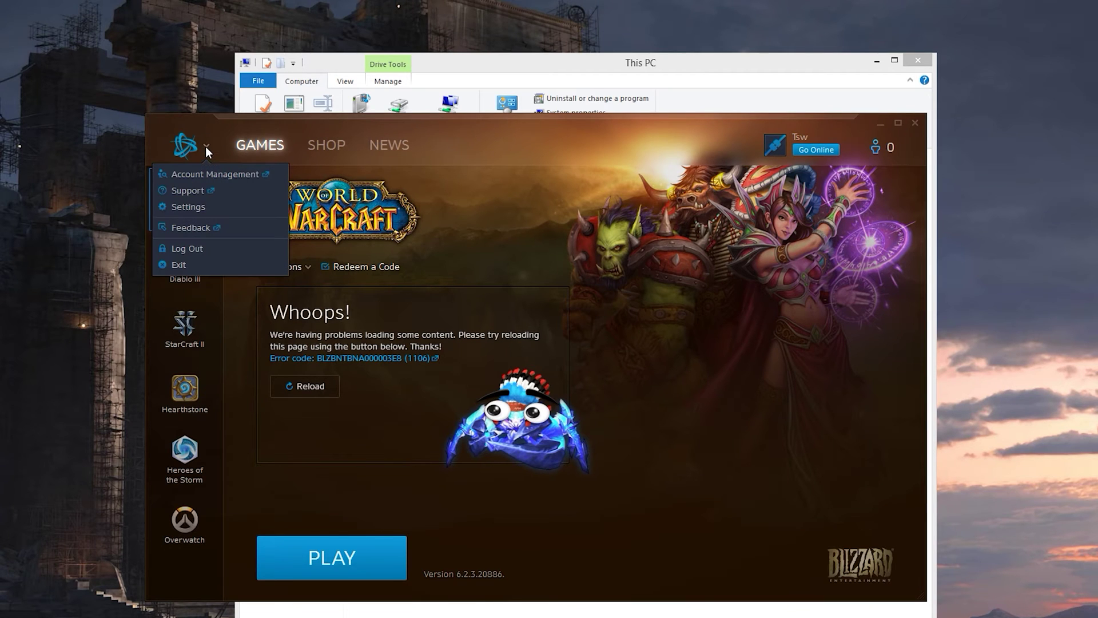
pyautogui.click(194, 207)
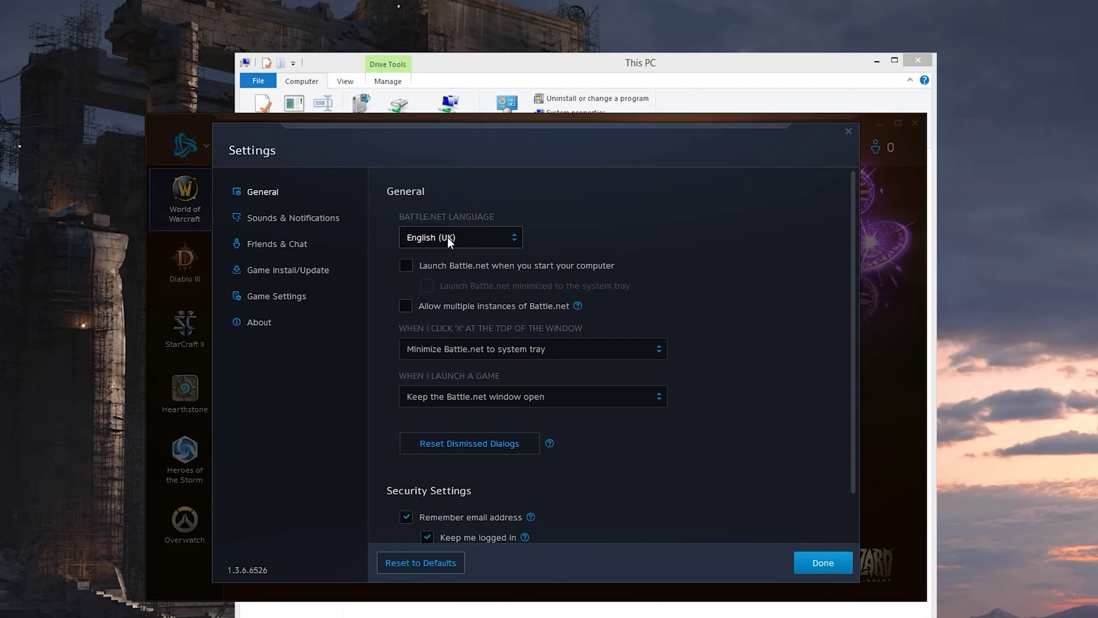
pyautogui.click(320, 270)
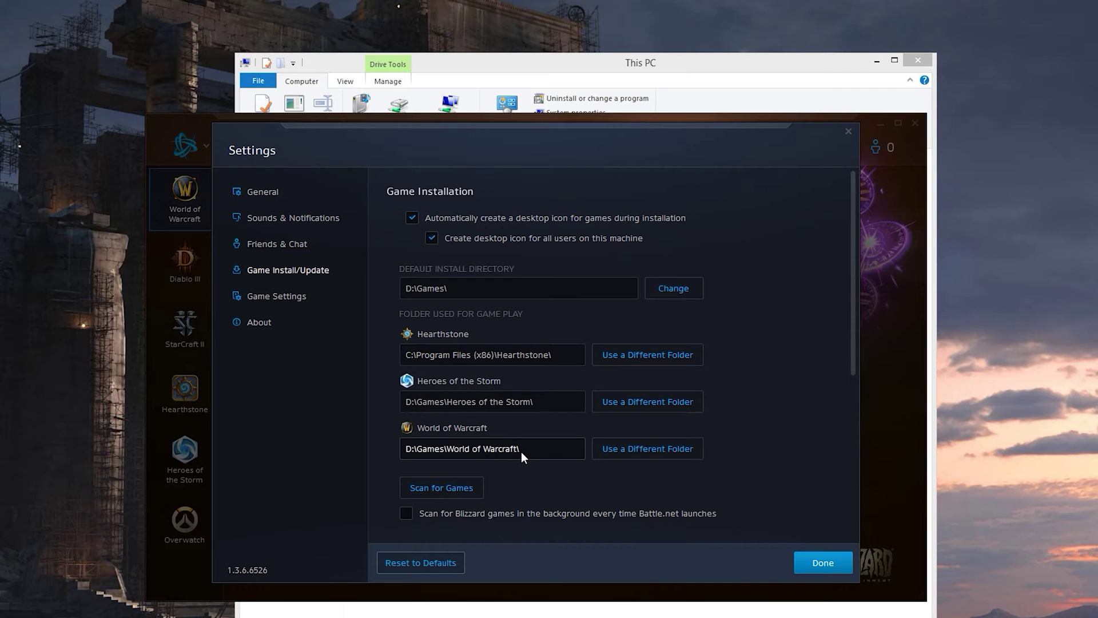
pyautogui.click(451, 452)
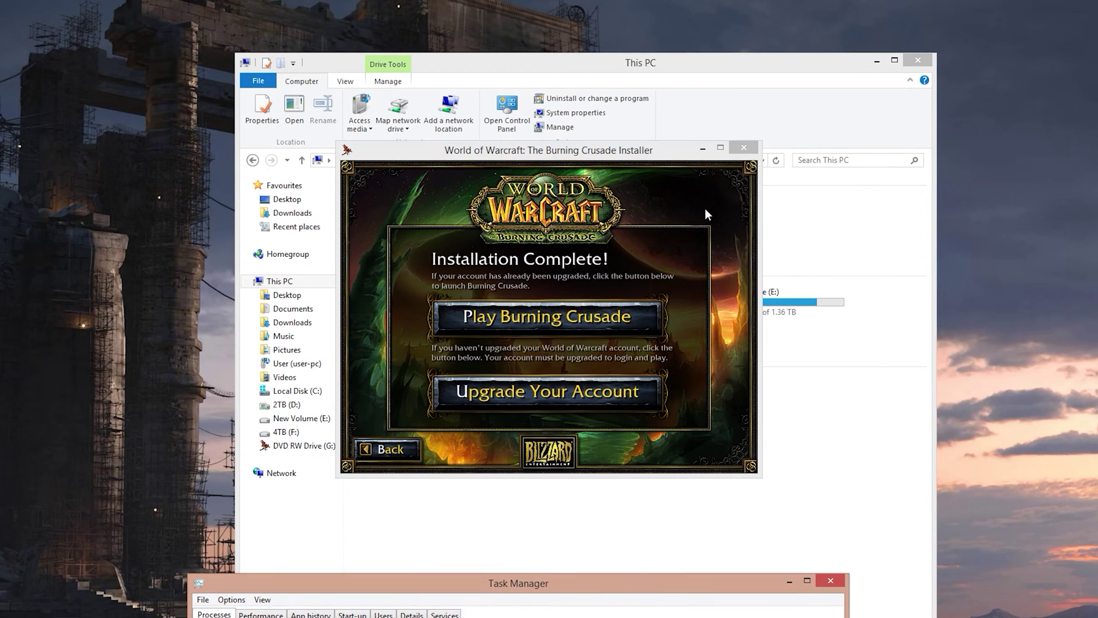
# Close the World of Warcraft: The Burning Crusade installer
pyautogui.click(743, 148)
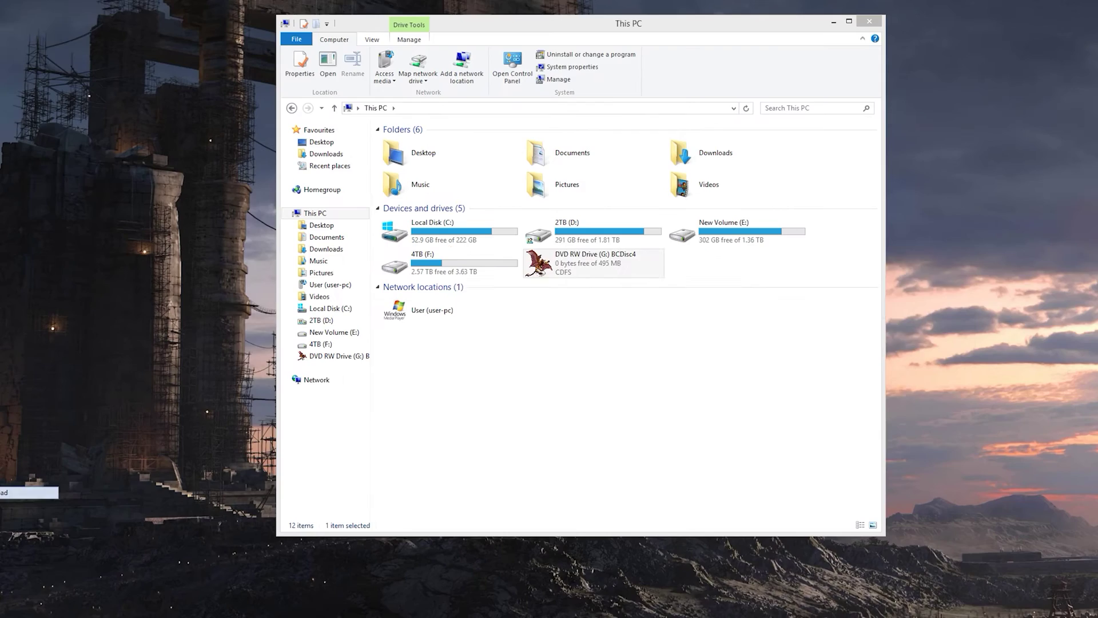
# Write a registry script setting InstallPath to C:\\WoW and GamePath to C:\\WoW\\WoW.exe for both World of Warcraft keys, save it as wow.reg in Documents
pyautogui.write('Windows Registry Editor Version 5.00 [HKEY_LOCAL_MACHINE\\SOFTWARE\\Blizzard Entertainment\\World of Warcraft] "InstallPath"="C:\\\\WoW" "GamePath"="C:\\\\WoW\\\\WoW.exe" [HKEY_LOCAL_MACHINE\\SOFTWARE\\Wow6432Node\\Blizzard Entertainment\\World of Warcraft] "InstallPath"="C:\\\\WoW" "GamePath"="C:\\\\WoW\\\\WoW.exe"')
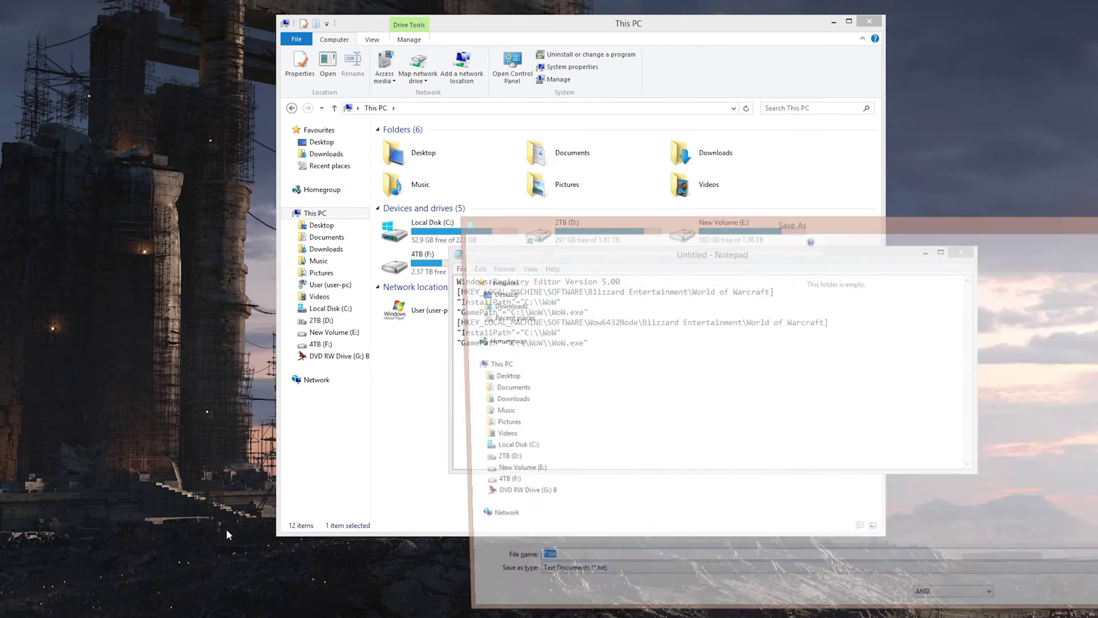
pyautogui.doubleClick(620, 420)
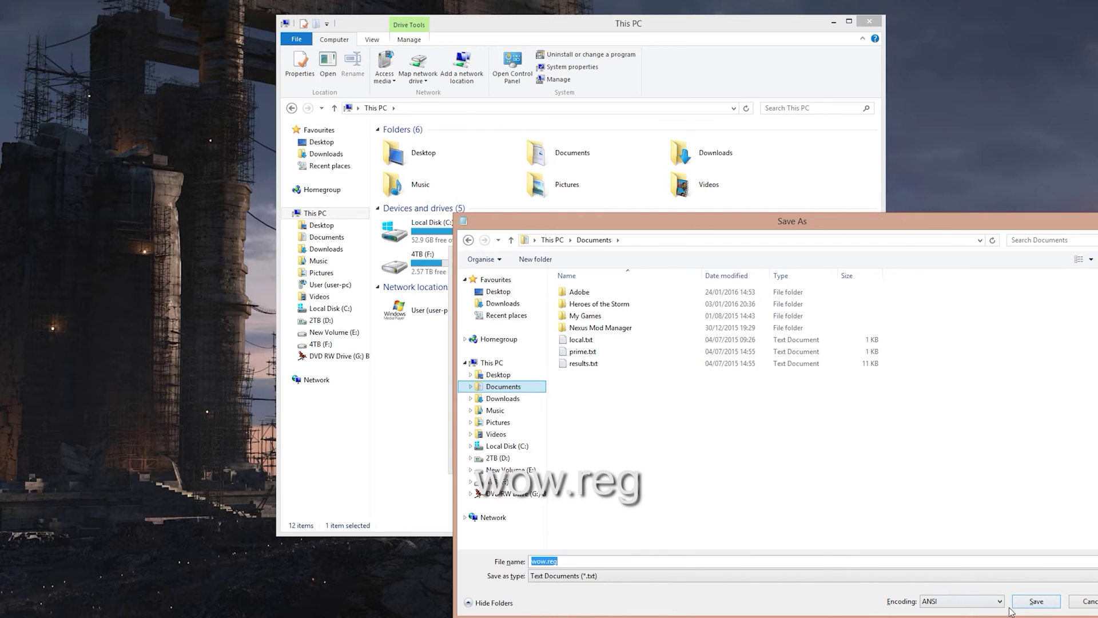
pyautogui.click(1036, 602)
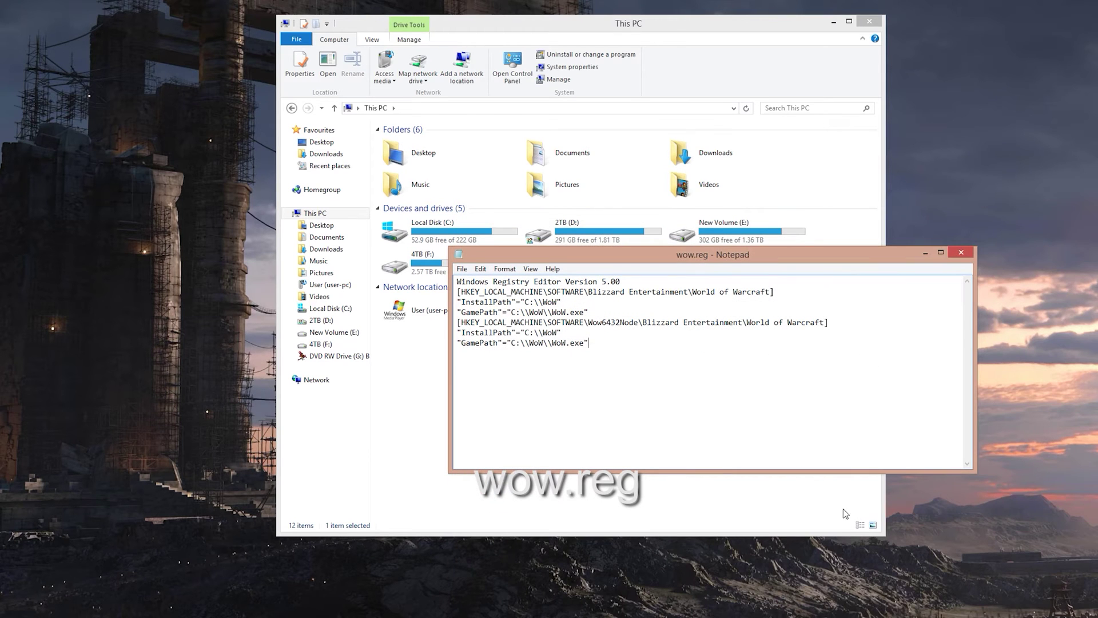
pyautogui.click(962, 253)
pyautogui.click(327, 238)
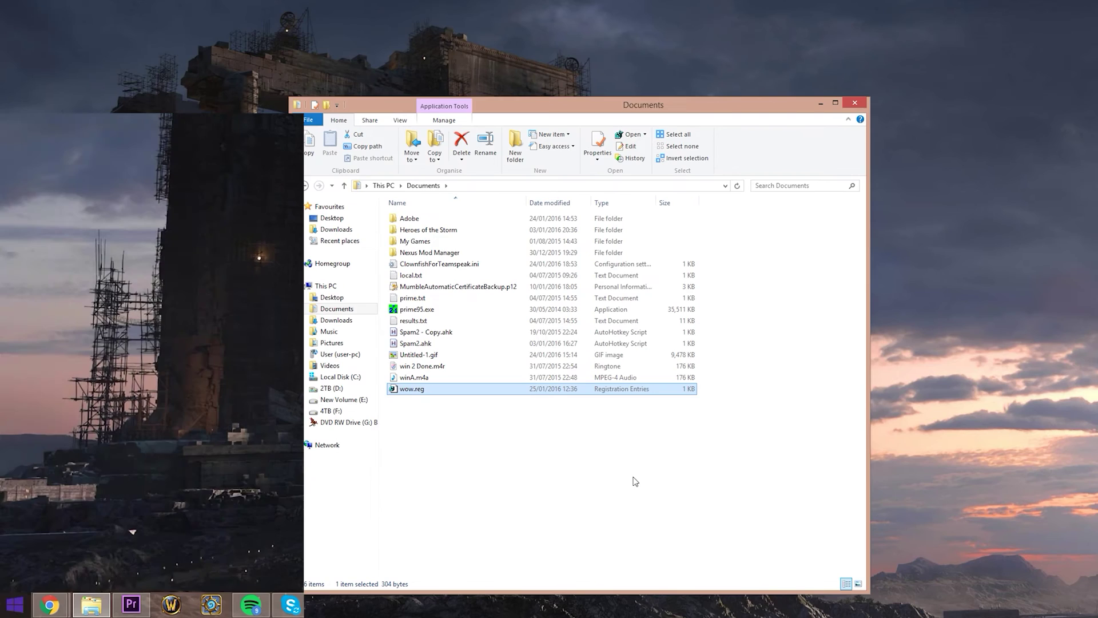
# Launch Registry Editor with regedit, allow it to make changes, and reposition its window so the key tree is fully visible
pyautogui.press('super')
pyautogui.write('r')
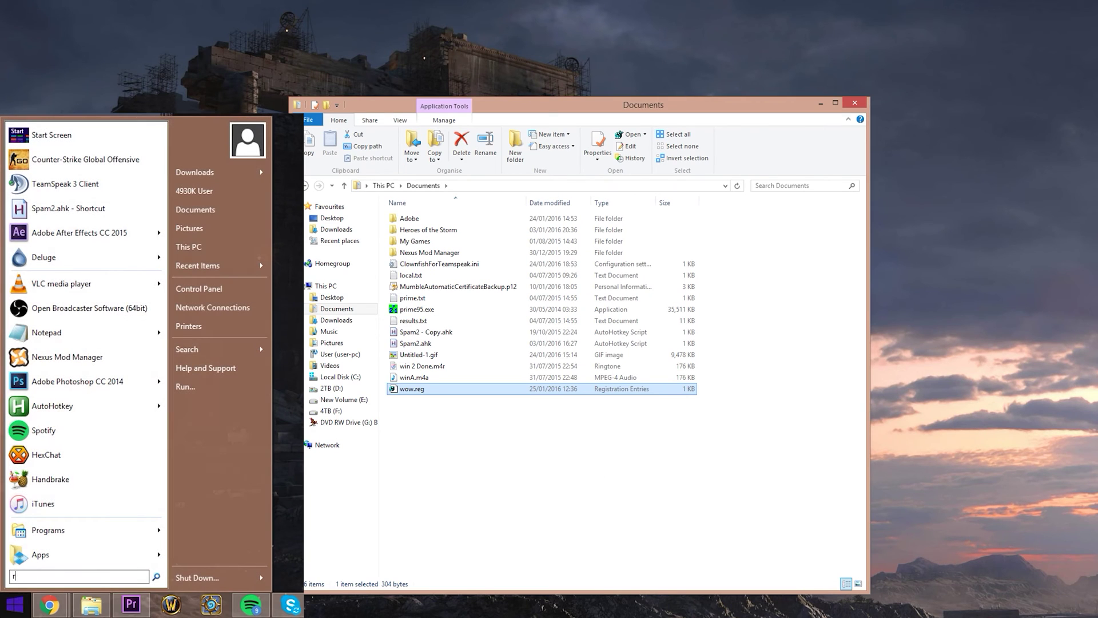
pyautogui.write('egedi')
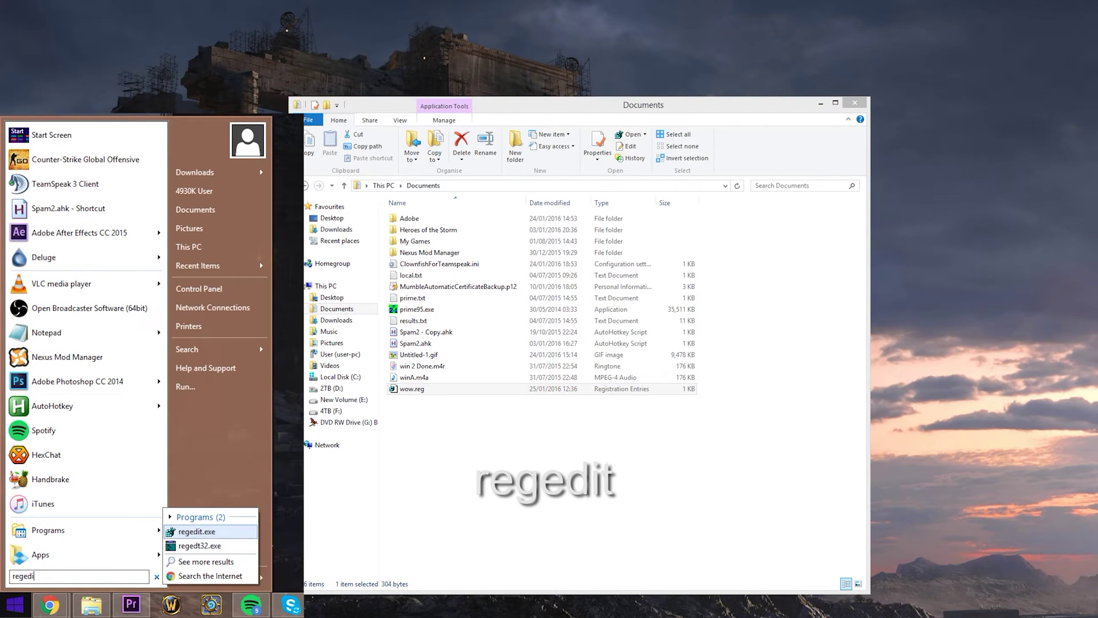
pyautogui.write('t')
pyautogui.press('Return')
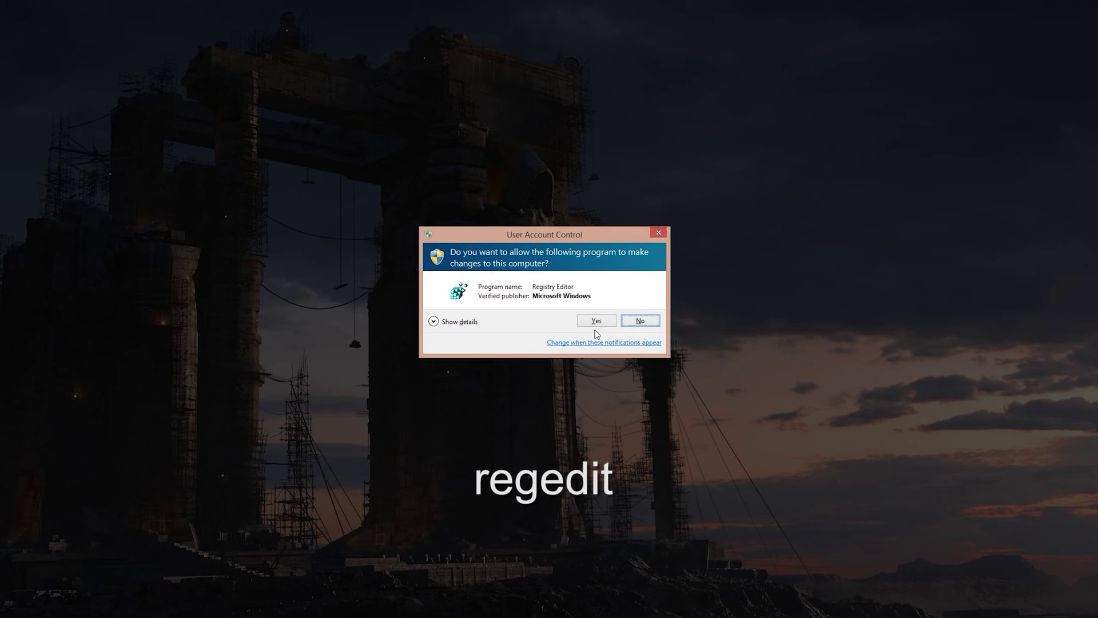
pyautogui.click(597, 321)
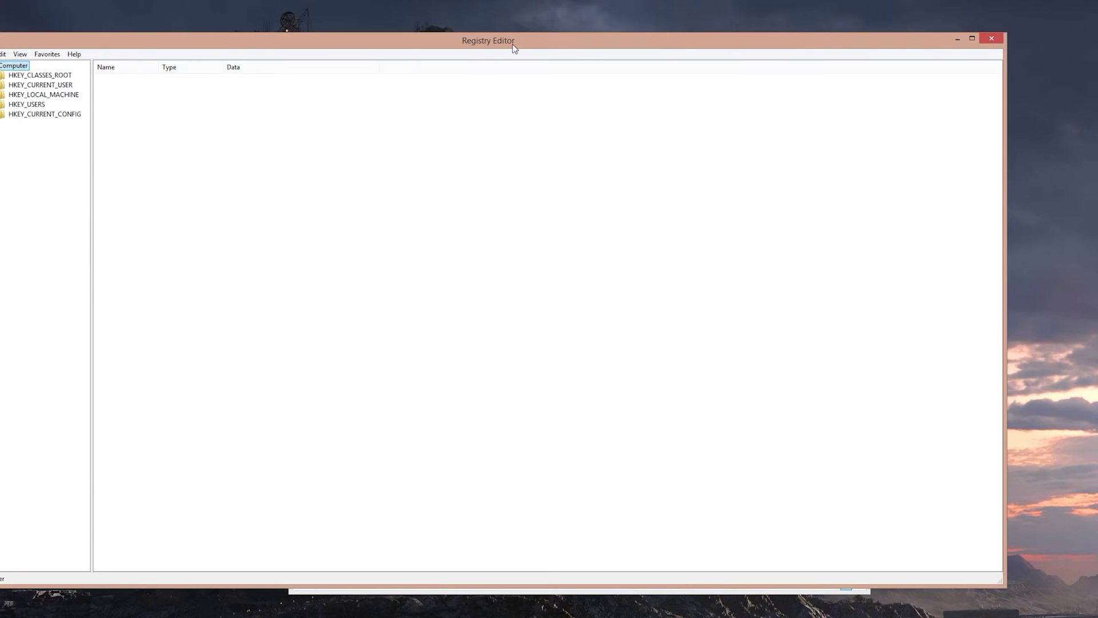
pyautogui.moveTo(513, 45); pyautogui.dragTo(553, 67)
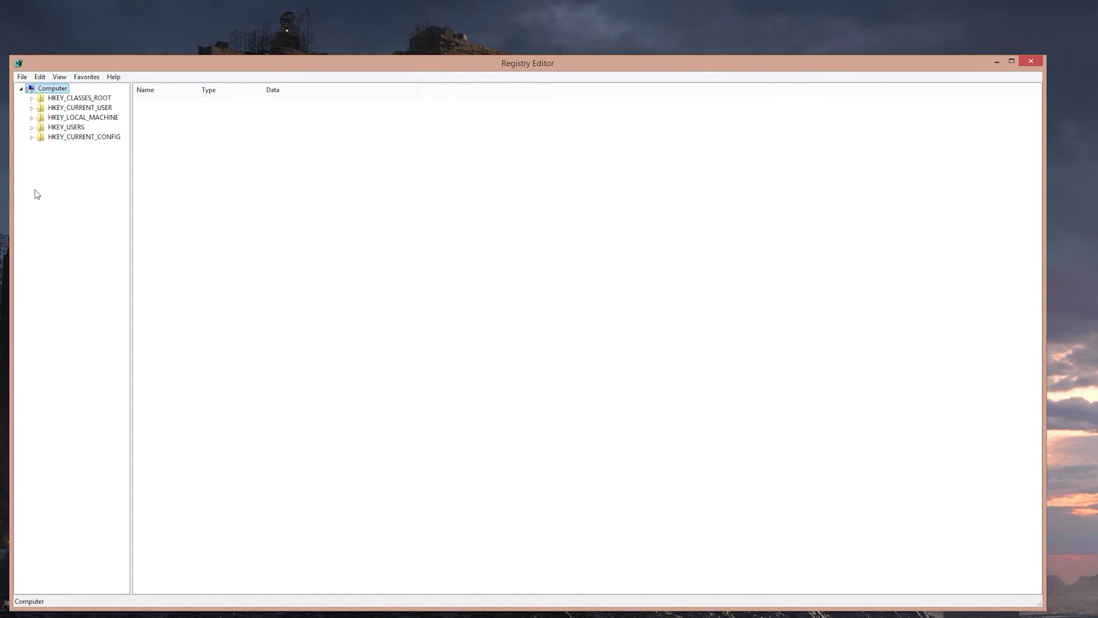
# Import wow.reg from the Documents folder into the registry and close Registry Editor
pyautogui.click(23, 79)
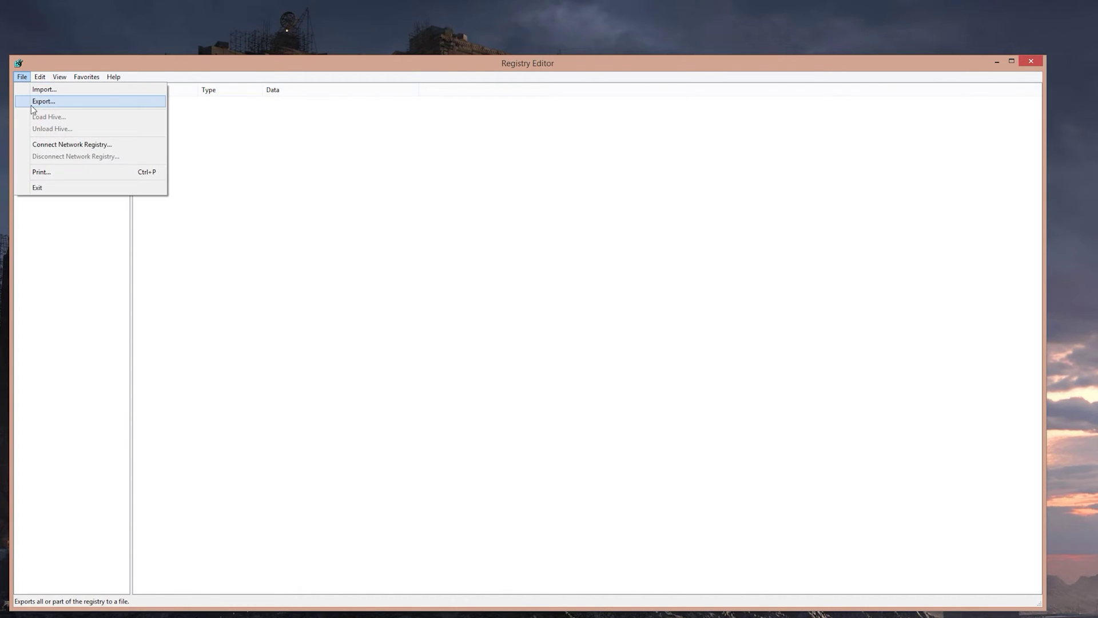
pyautogui.click(44, 90)
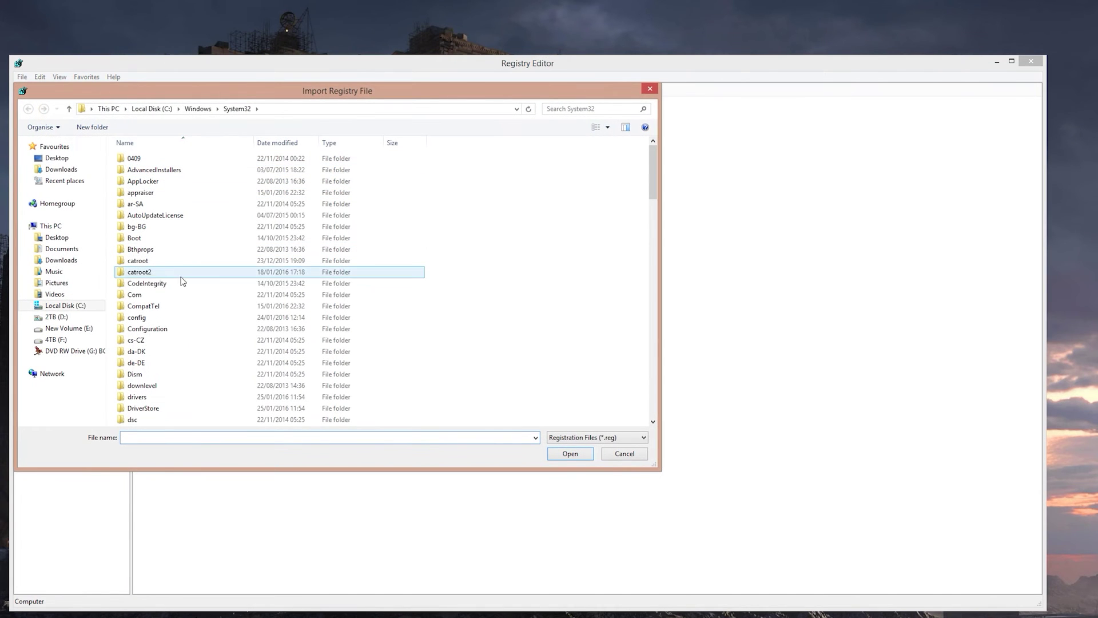
pyautogui.click(61, 250)
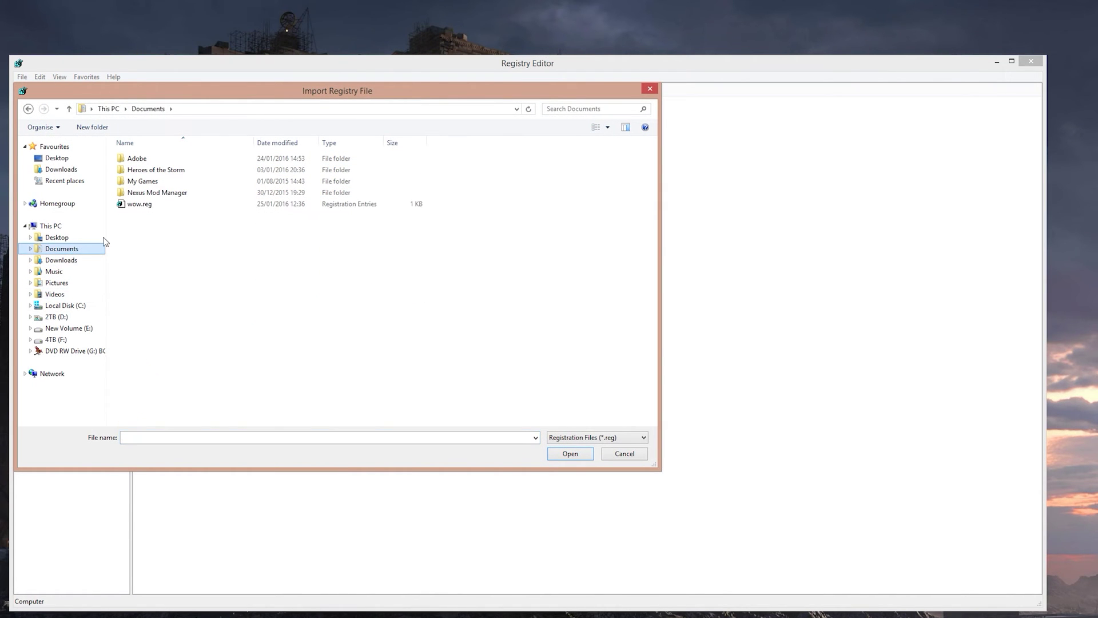
pyautogui.doubleClick(150, 207)
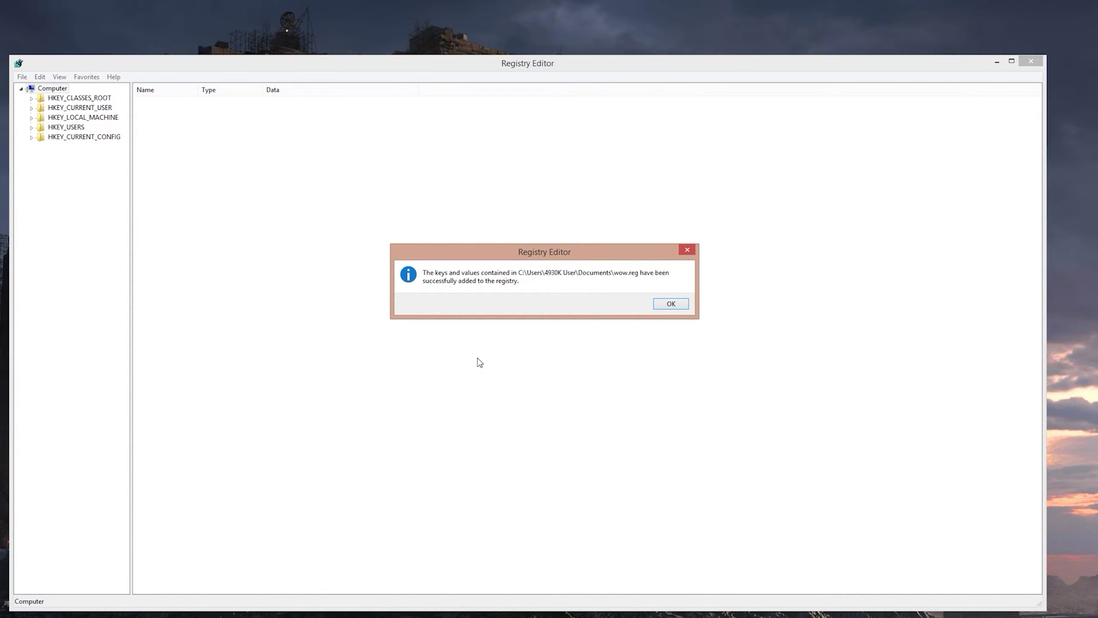
pyautogui.click(672, 304)
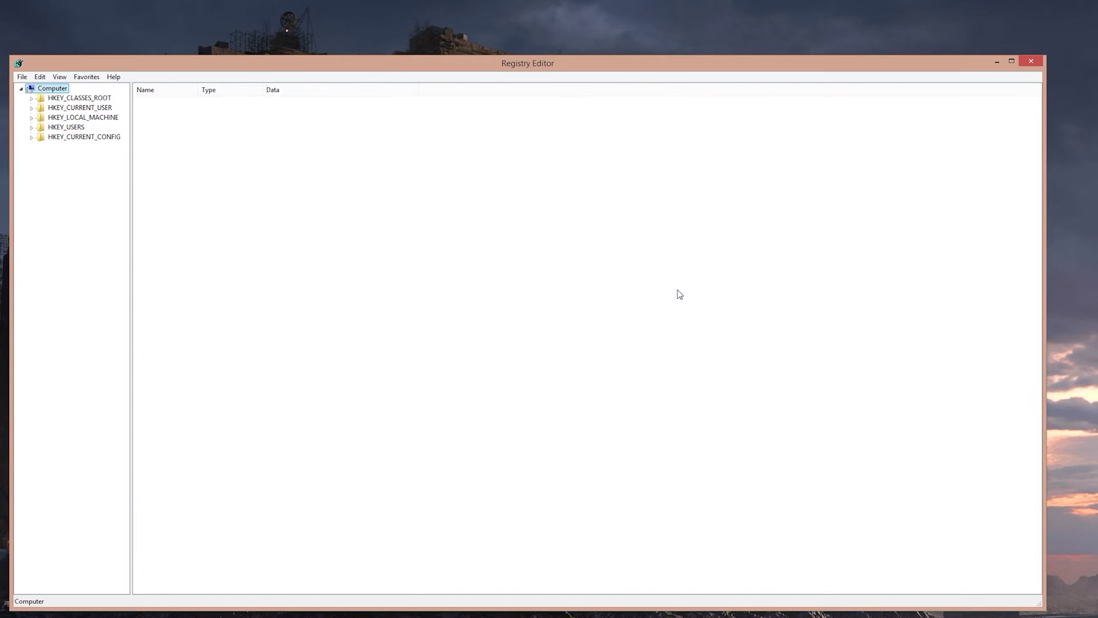
pyautogui.click(1031, 63)
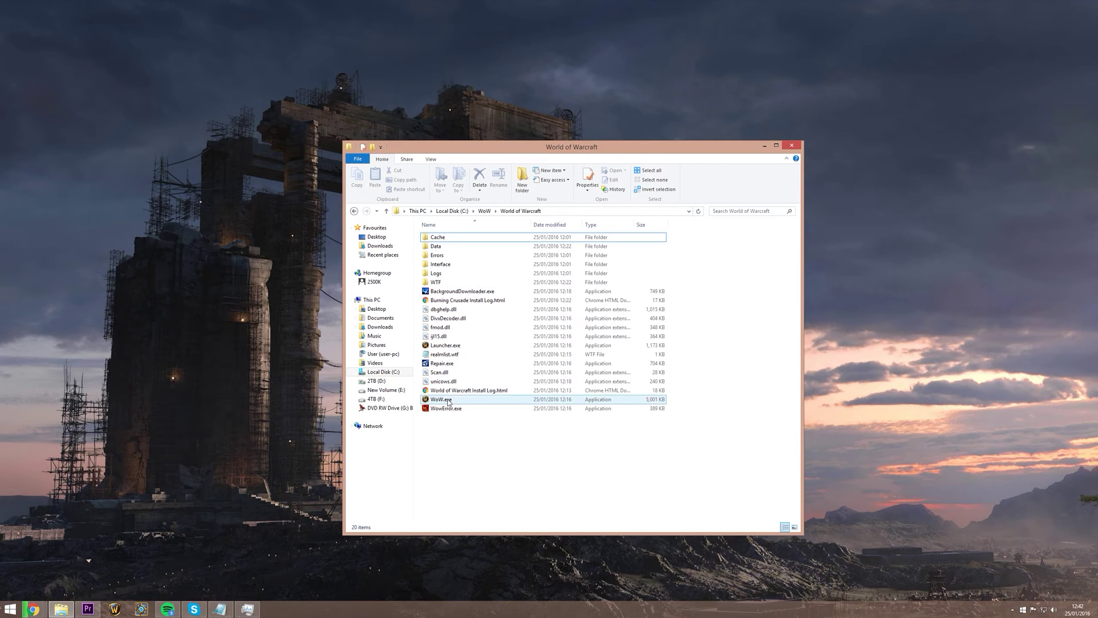
# Launch WoW.exe from C:\WoW\World of Warcraft and accept the End User License Agreement and the Terms of Use
pyautogui.doubleClick(448, 400)
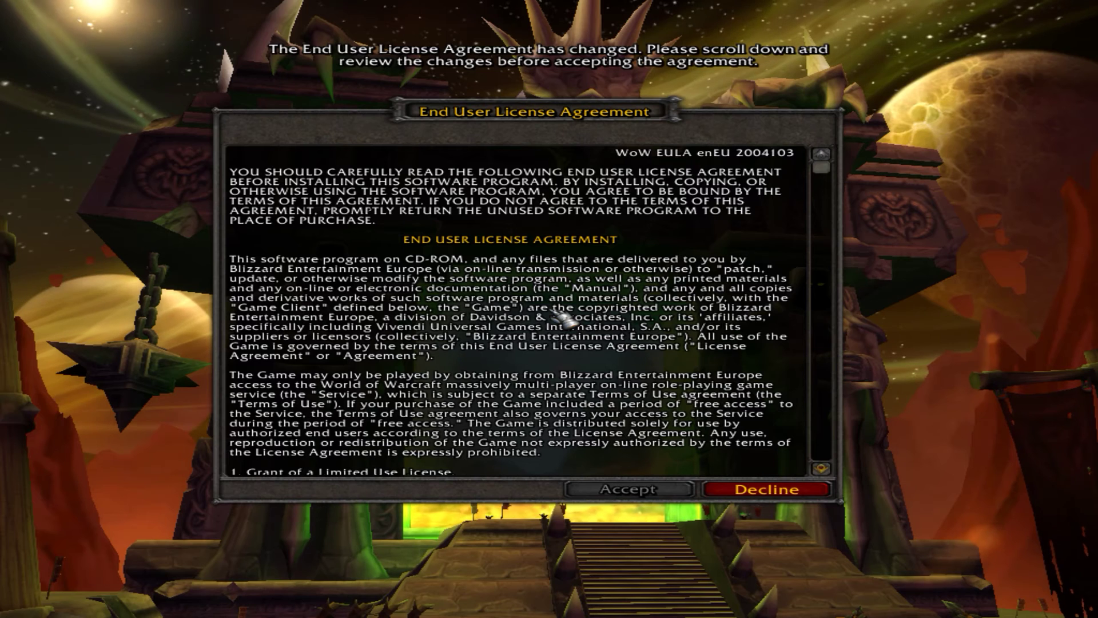
pyautogui.click(823, 451)
pyautogui.click(606, 490)
pyautogui.moveTo(821, 156); pyautogui.dragTo(821, 463)
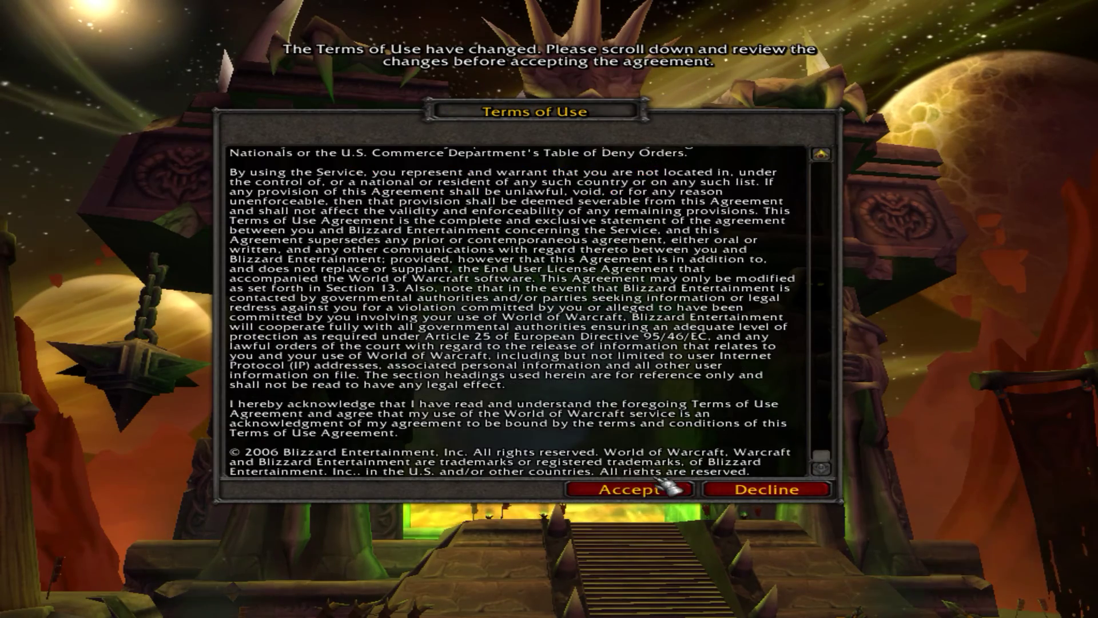
pyautogui.click(630, 490)
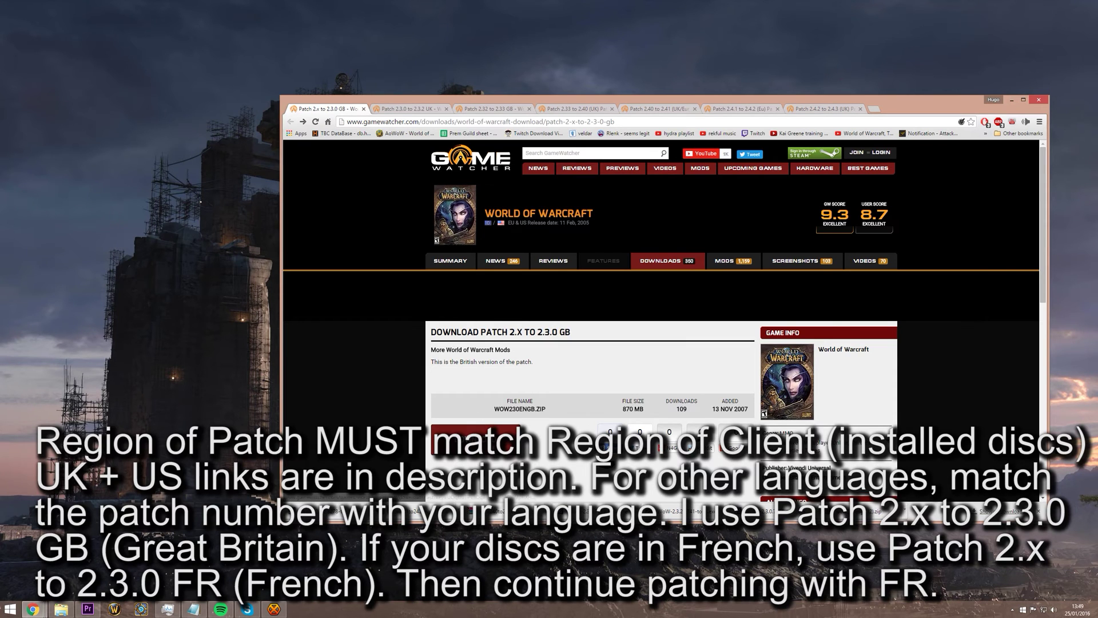
# Request the GameWatcher downloads for patches 2.x to 2.3.0 GB, 2.3.0 to 2.3.2 UK and 2.32 to 2.33 GB, and minimize the browser
pyautogui.click(475, 440)
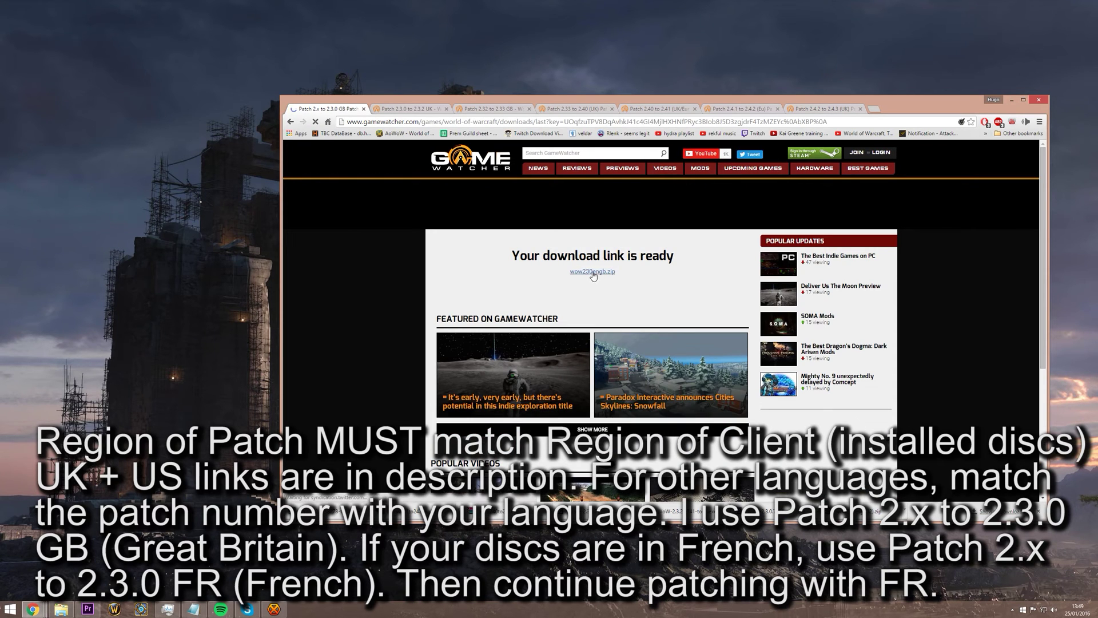
pyautogui.click(412, 110)
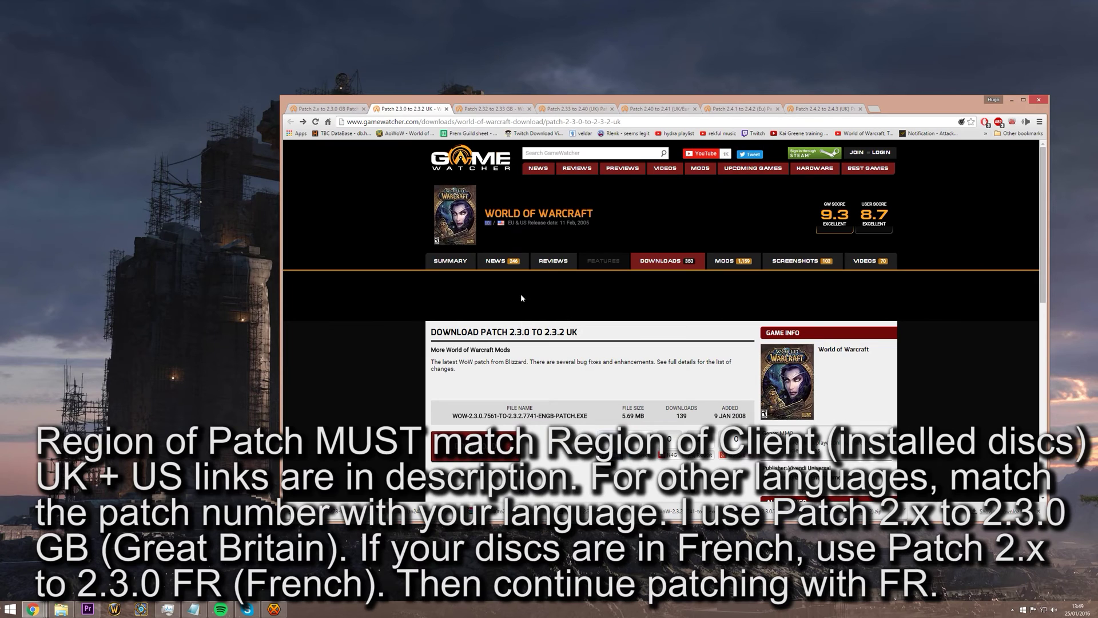
pyautogui.click(475, 446)
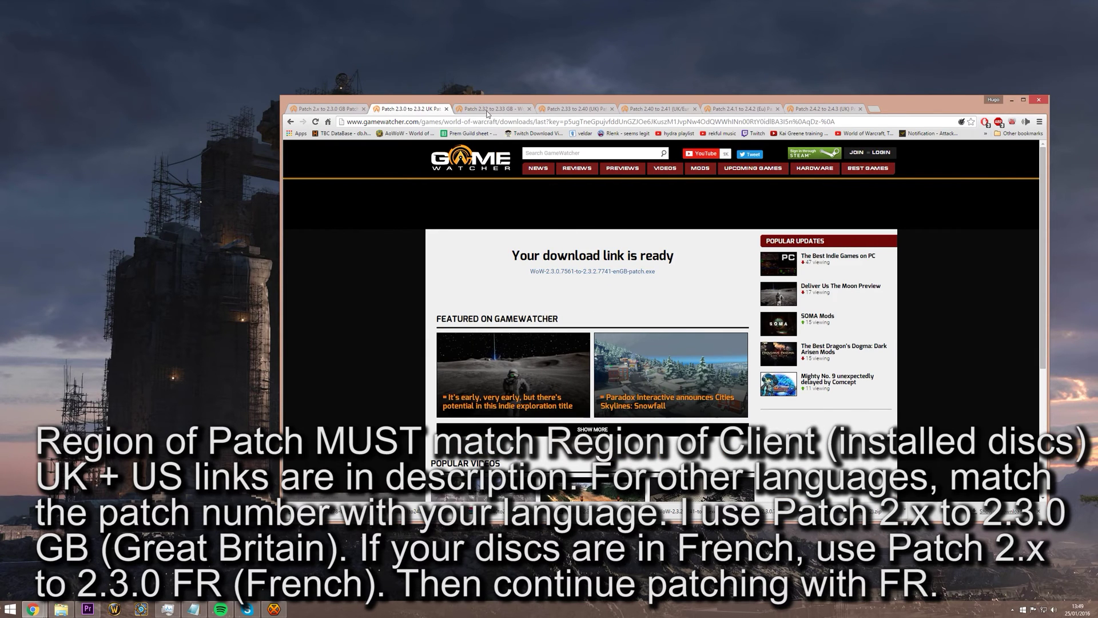
pyautogui.click(492, 110)
pyautogui.click(498, 461)
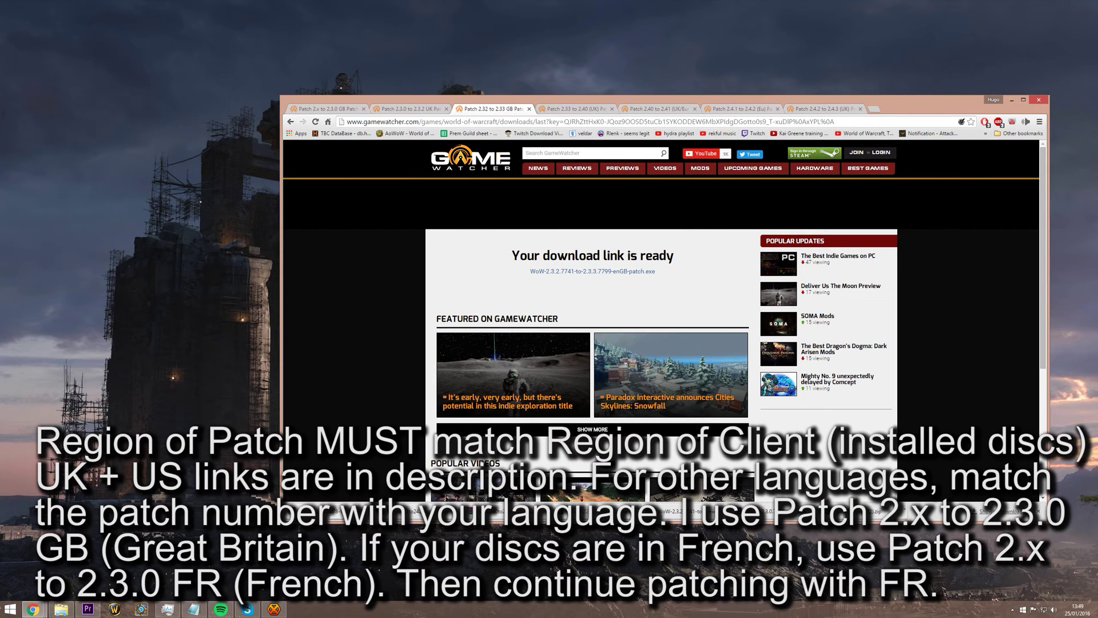
pyautogui.click(1013, 101)
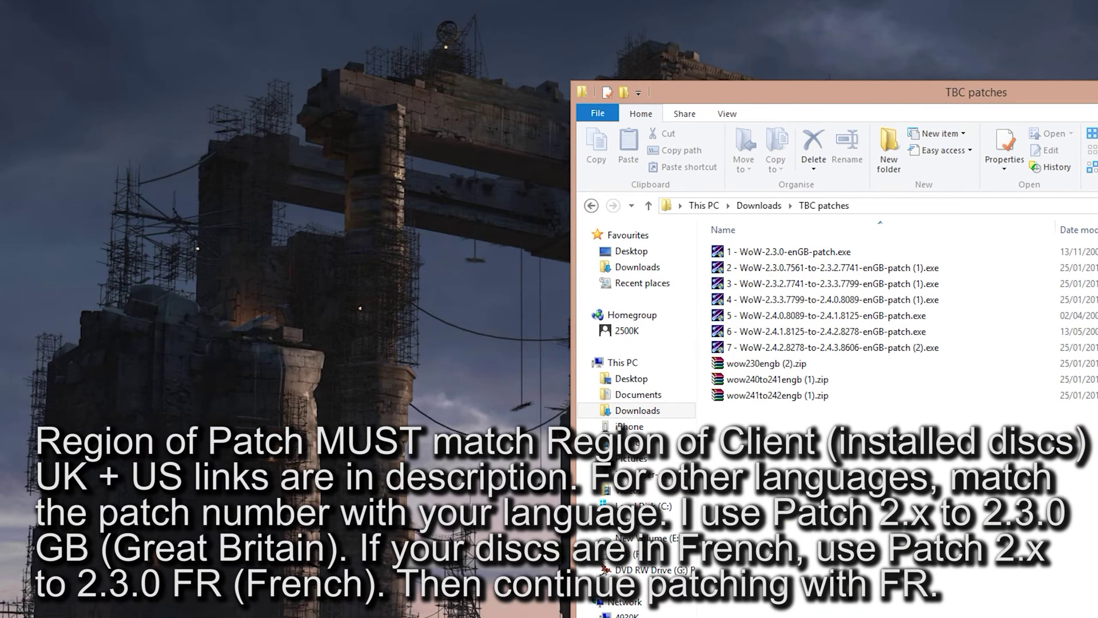
# Extract the 2.4.1 to 2.4.2 patch executable from wow241to242engb (1).zip into the TBC patches folder and delete the extracted unnumbered copy
pyautogui.hotkey('ctrl', 'a')
pyautogui.doubleClick(804, 399)
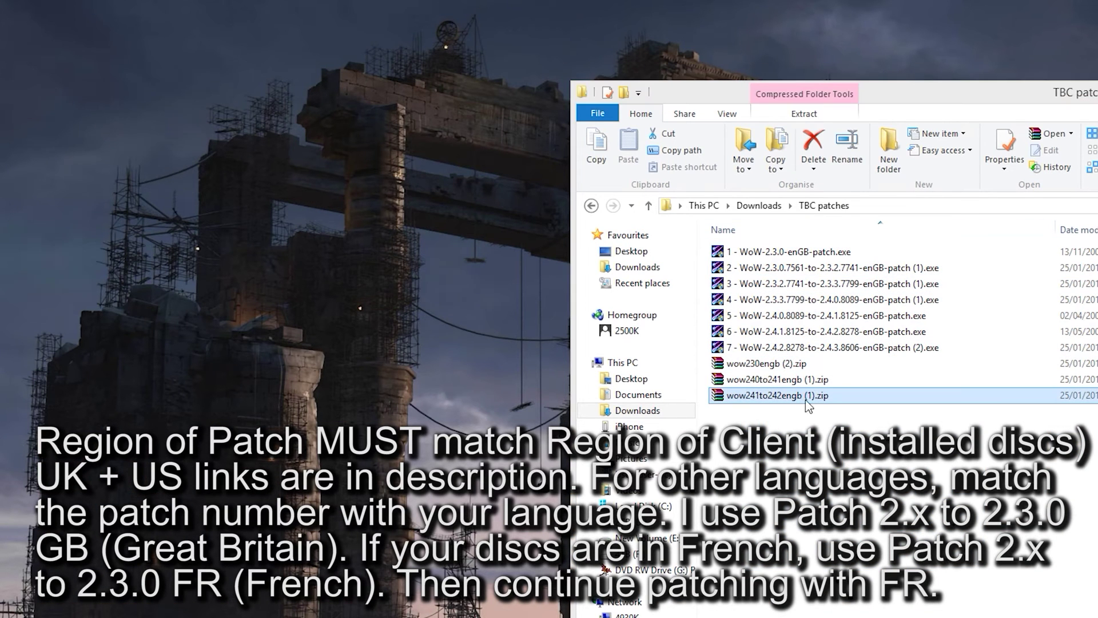
pyautogui.doubleClick(807, 397)
pyautogui.click(73, 216)
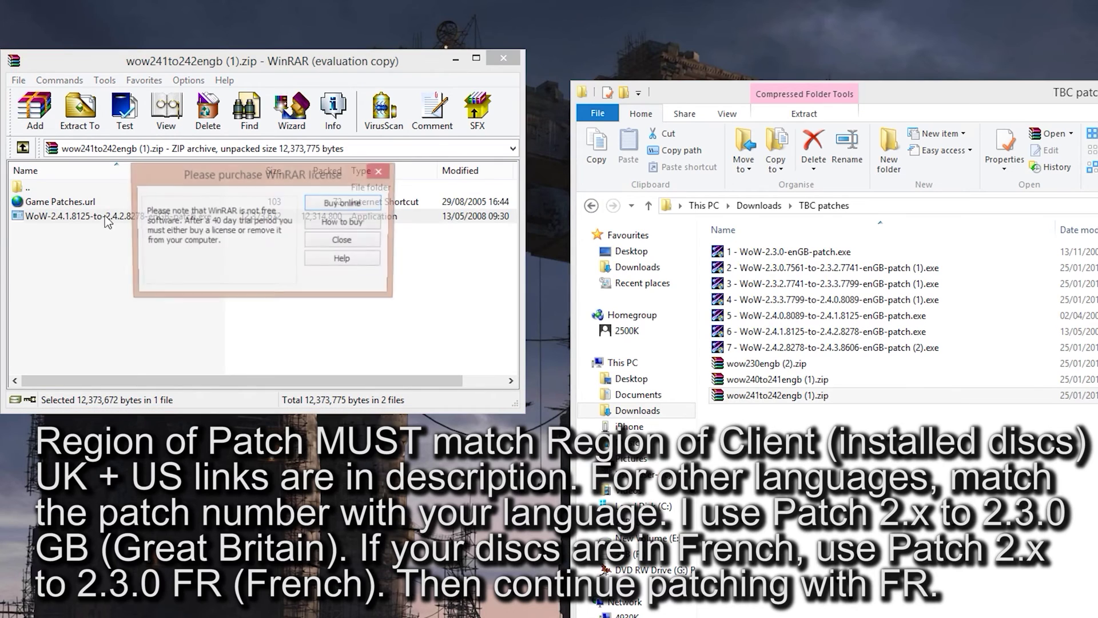
pyautogui.click(381, 172)
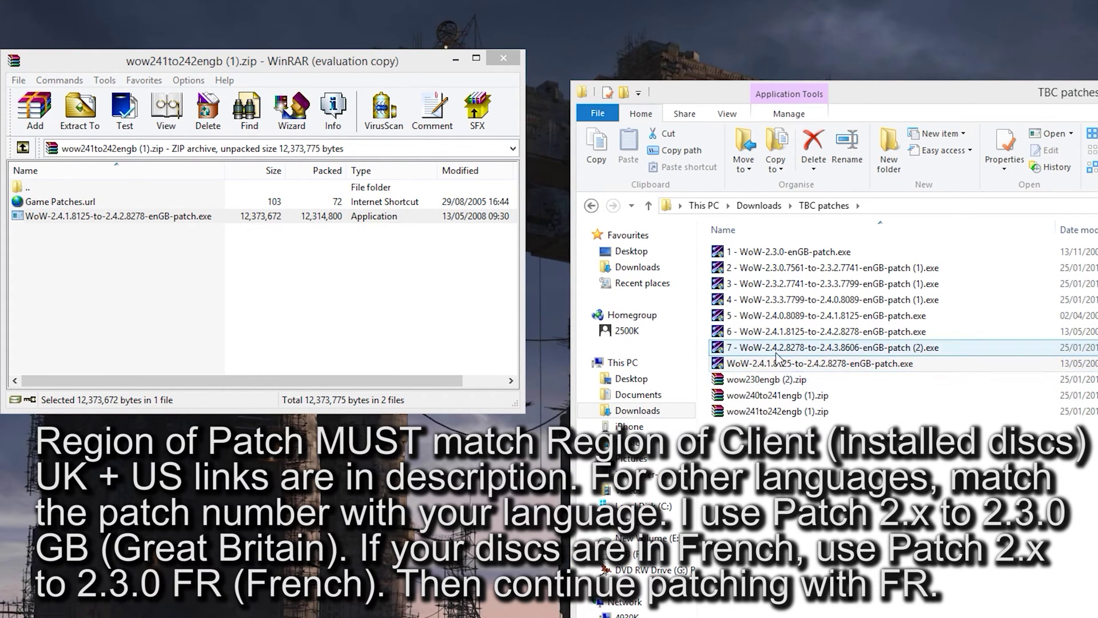
pyautogui.click(772, 366)
pyautogui.click(511, 62)
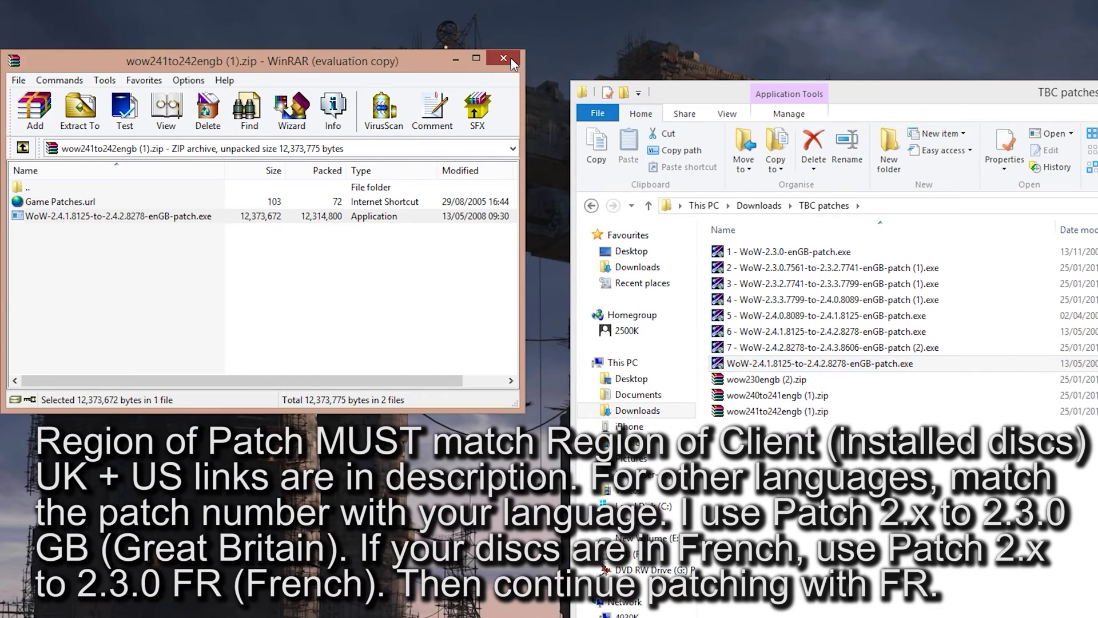
pyautogui.click(767, 365)
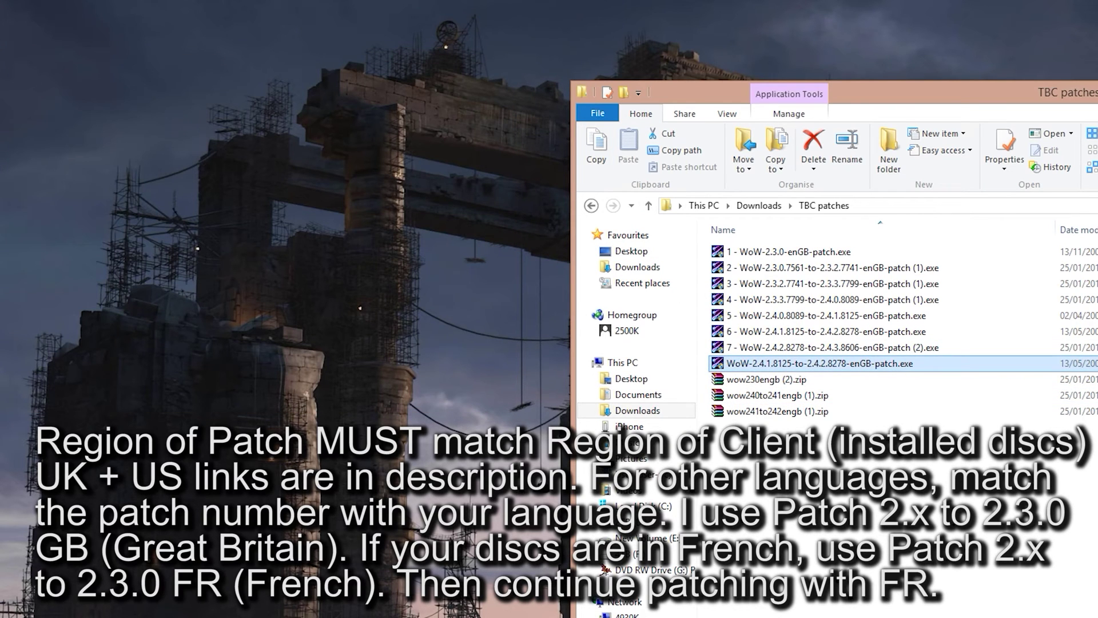
pyautogui.press('Delete')
# Go through the numbered patch executables in the TBC patches folder in installation order, from patch 2 to patch 6
pyautogui.click(738, 268)
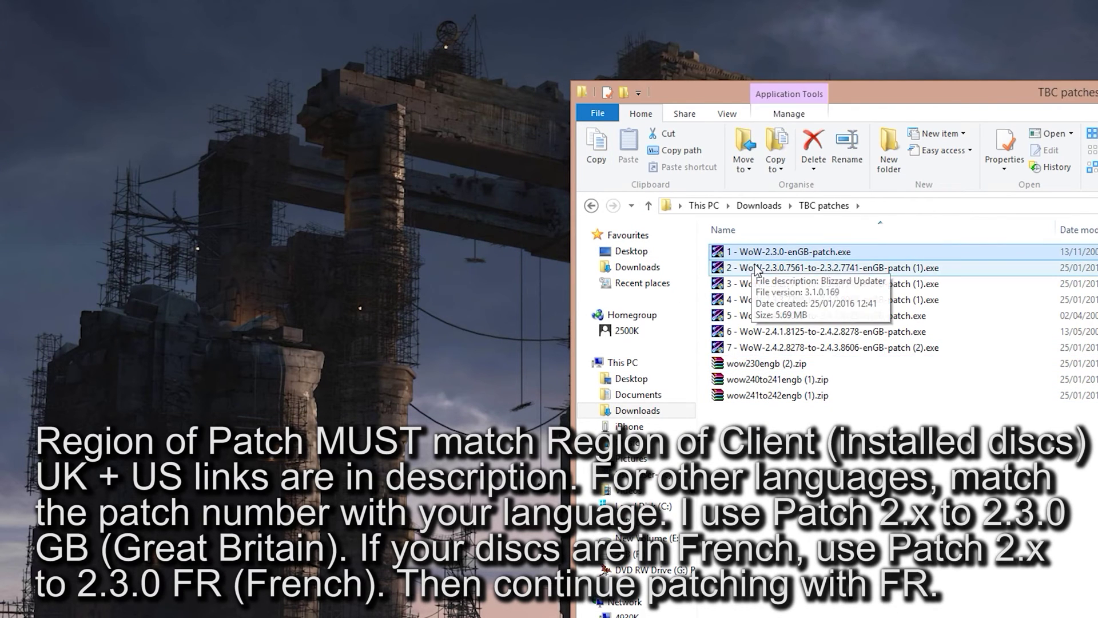
pyautogui.click(767, 285)
pyautogui.click(766, 300)
pyautogui.click(767, 315)
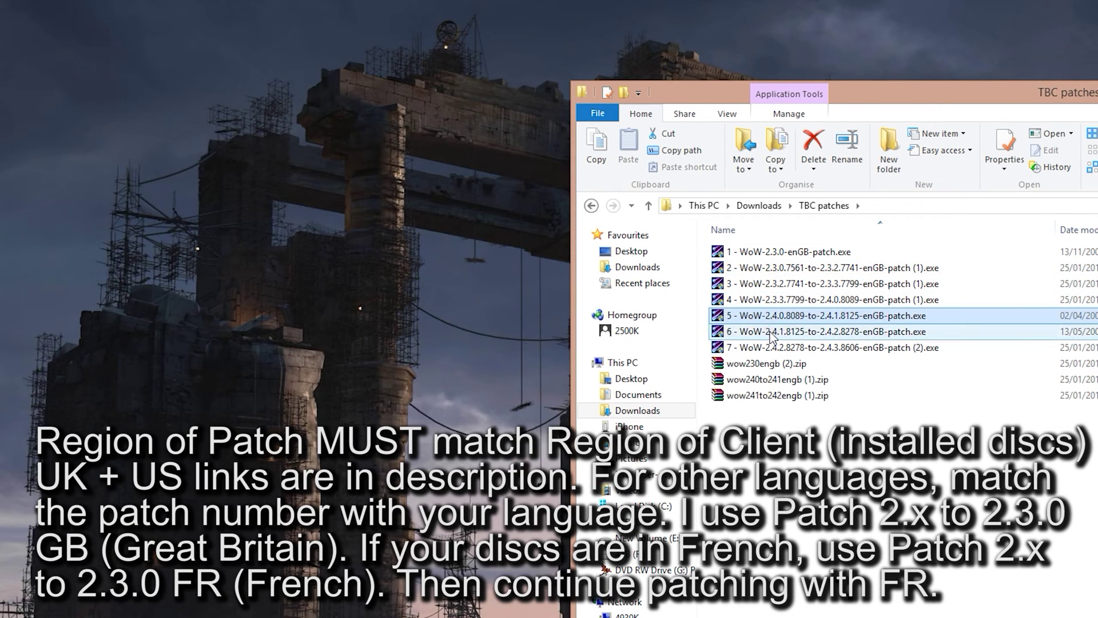
pyautogui.click(766, 332)
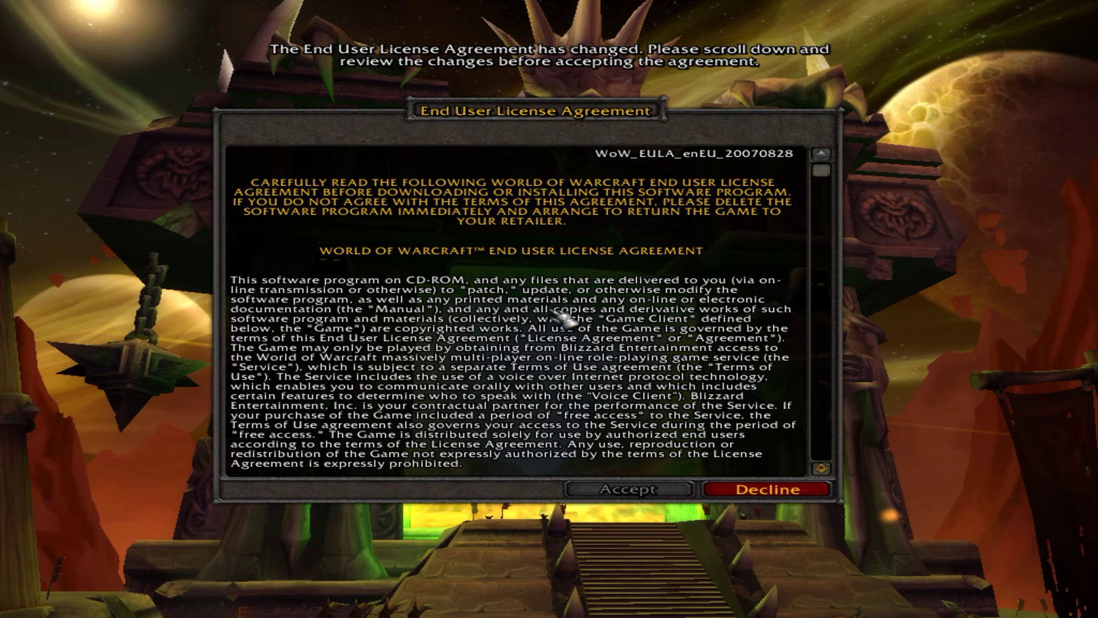
# Read to the end of the End User License Agreement, Terms of Use and Termination of Service notice and accept each one
pyautogui.click(819, 451)
pyautogui.click(602, 491)
pyautogui.scroll(-15, 808, 437)
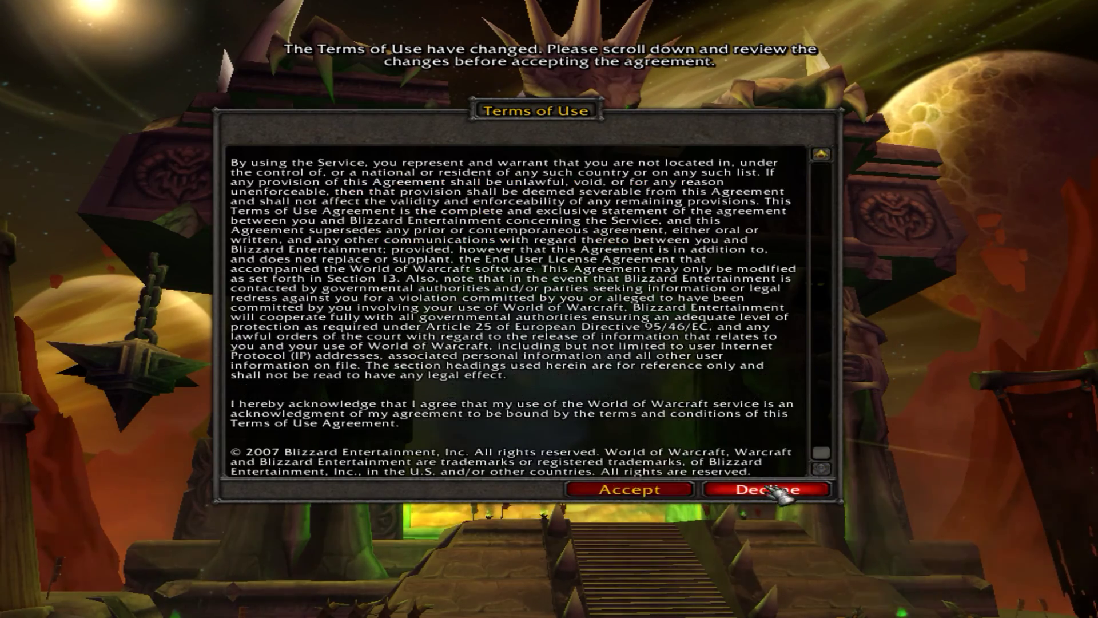
pyautogui.press('Return')
pyautogui.scroll(-10, 812, 440)
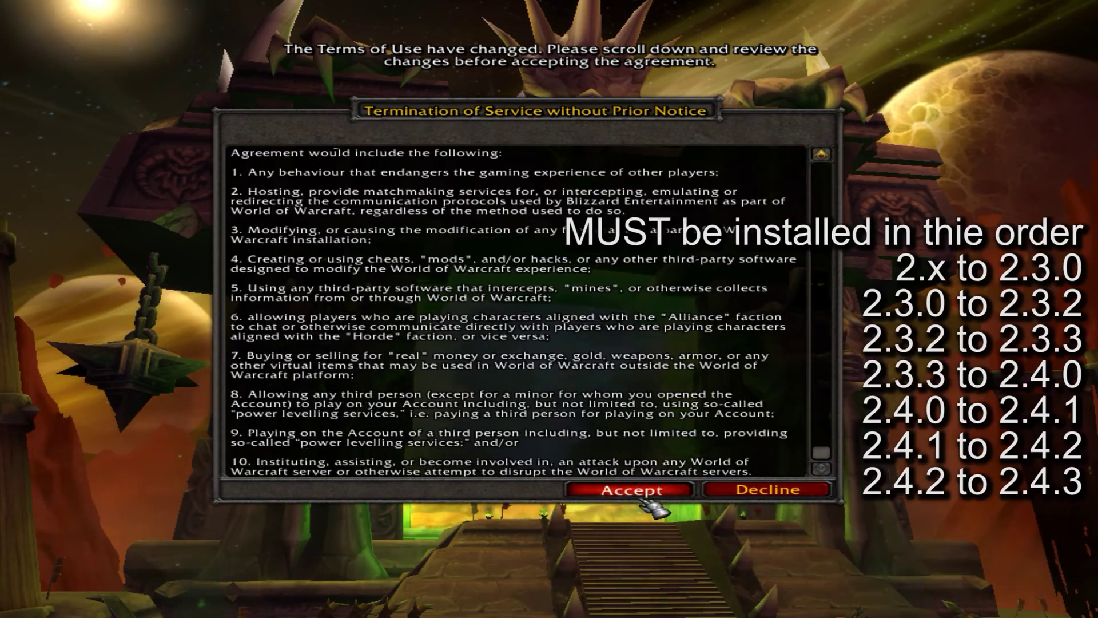
pyautogui.press('Return')
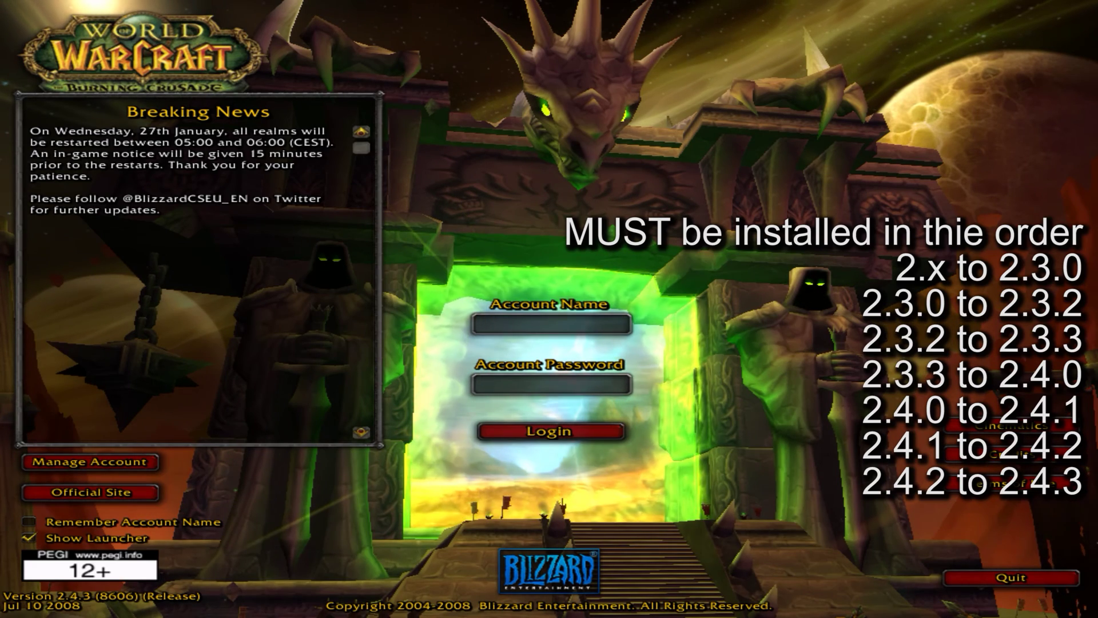
# Open realmlist.wtf from C:\WoW\World of Warcraft in Notepad, examine the set realmlist line, and close the file
pyautogui.click(567, 388)
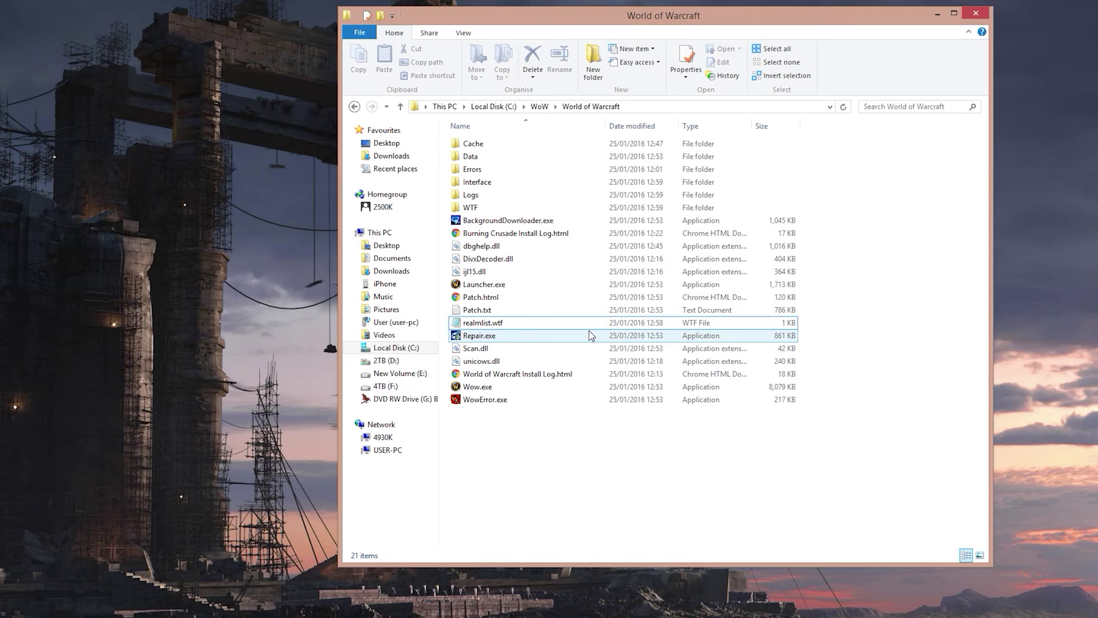
pyautogui.click(583, 324)
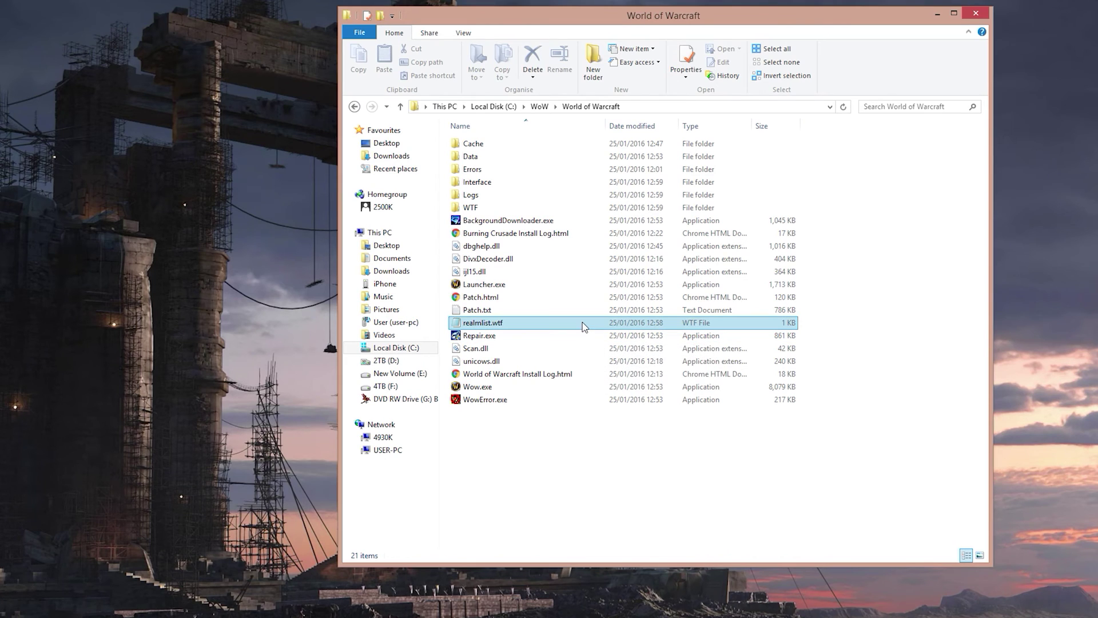
pyautogui.click(679, 106)
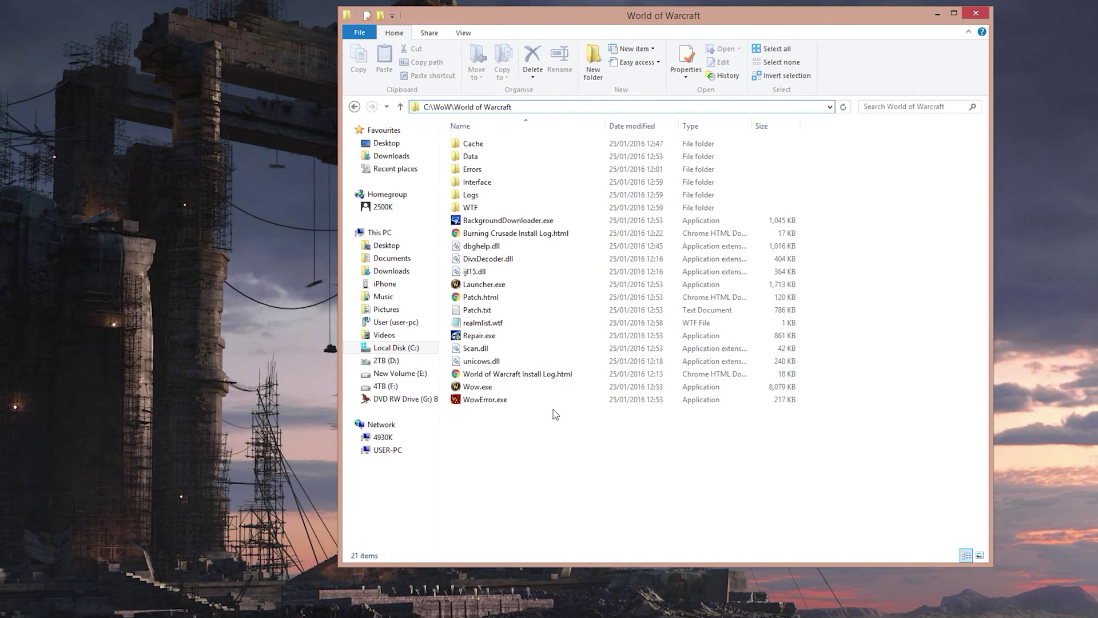
pyautogui.click(546, 500)
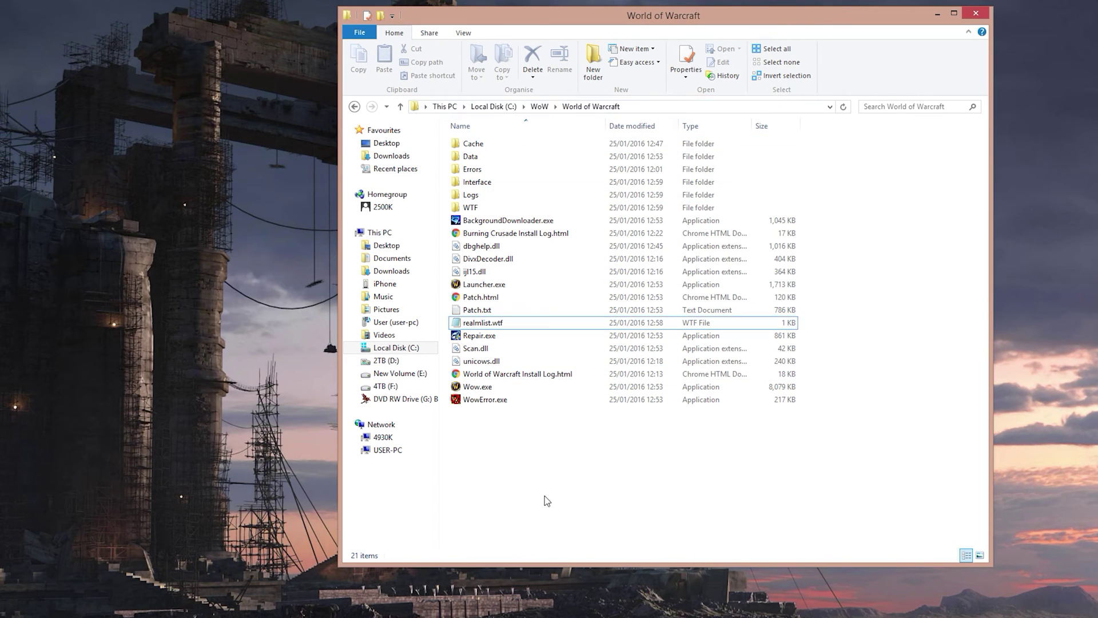
pyautogui.doubleClick(527, 325)
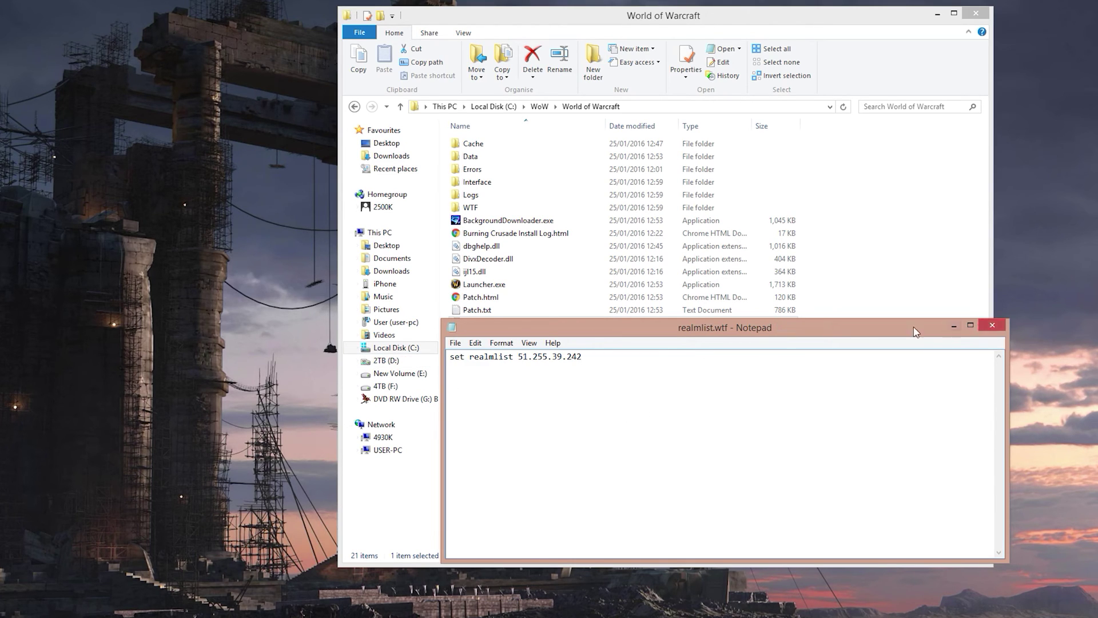
pyautogui.click(994, 326)
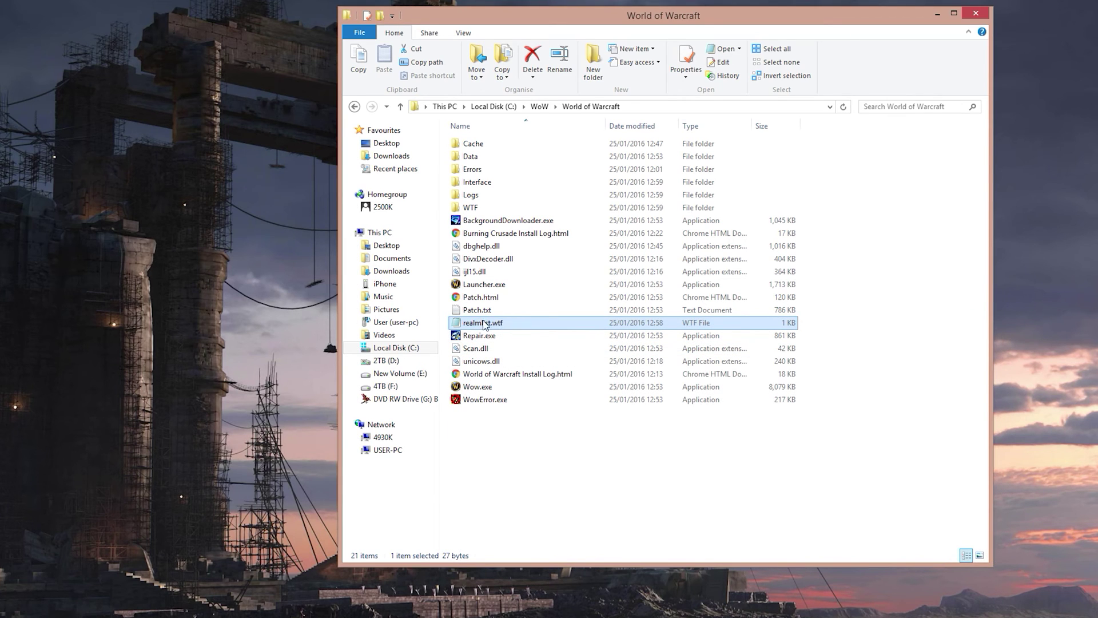
# Launch Wow.exe from C:\WoW\World of Warcraft and log in with the account name and account password
pyautogui.click(579, 322)
pyautogui.click(527, 389)
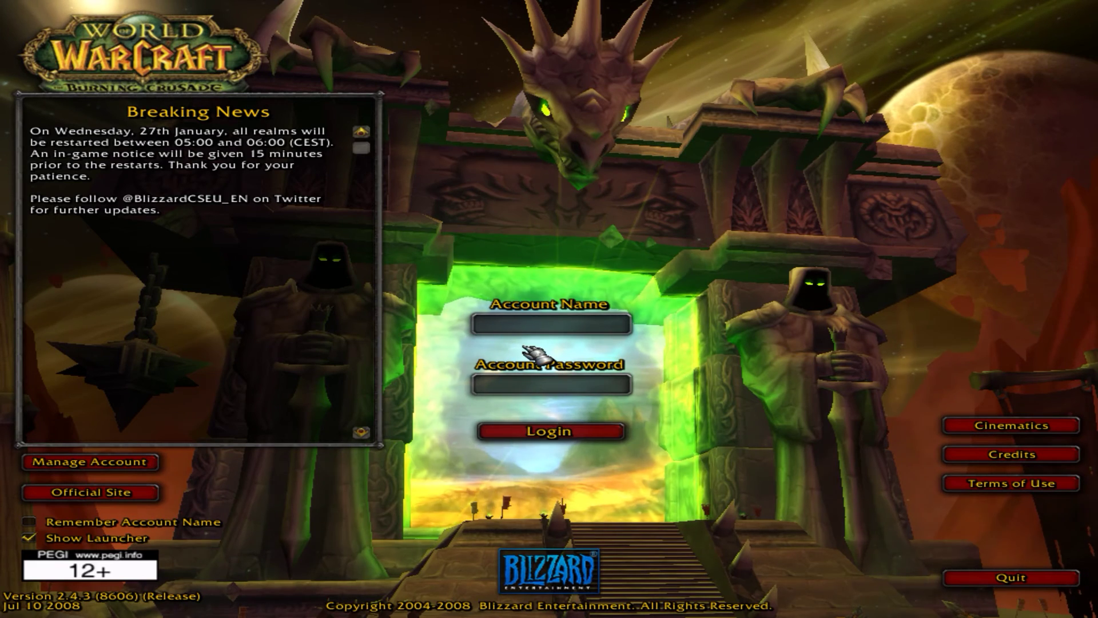
pyautogui.write('*****************')
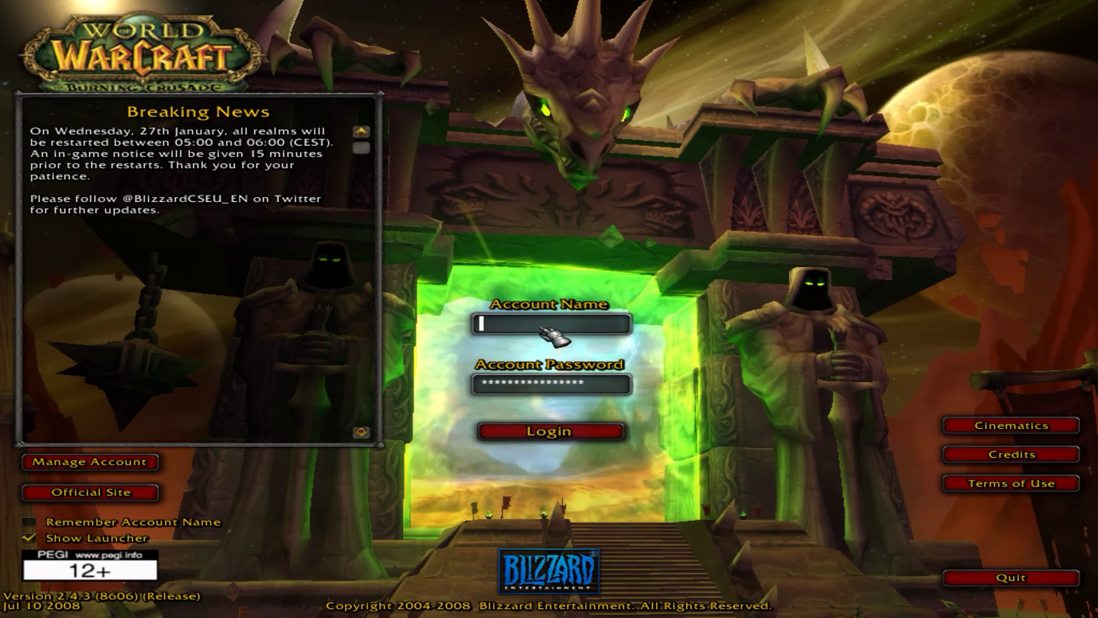
pyautogui.press('Return')
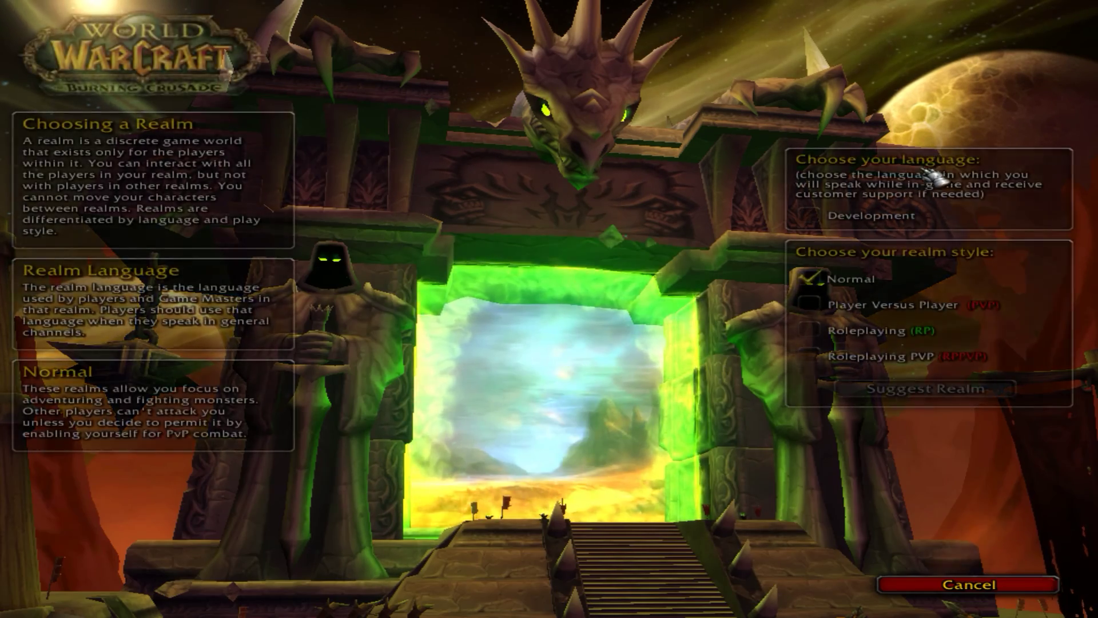
# Choose the Development language with the Normal realm style, request a realm suggestion, and join the Bugs and Crashes realm from the realm list
pyautogui.click(809, 216)
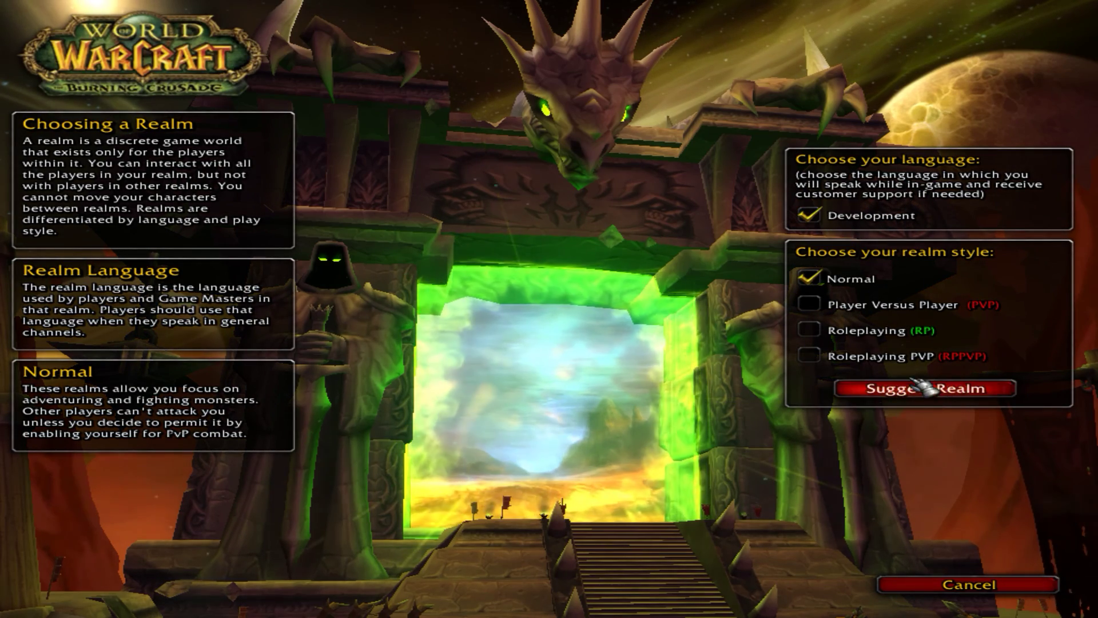
pyautogui.click(892, 385)
pyautogui.click(681, 329)
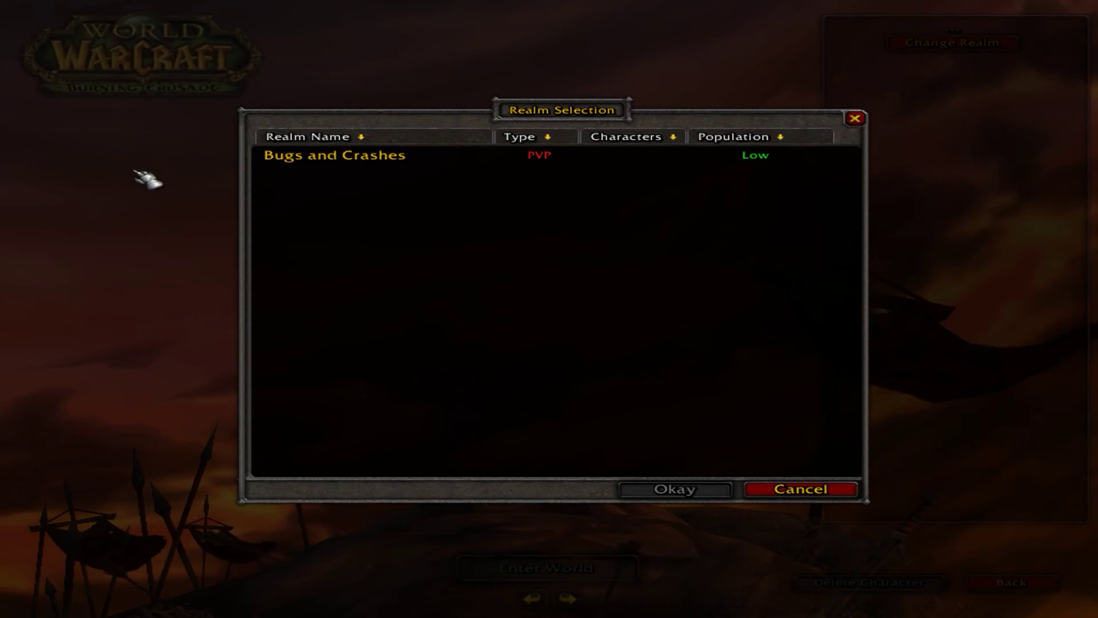
pyautogui.doubleClick(369, 159)
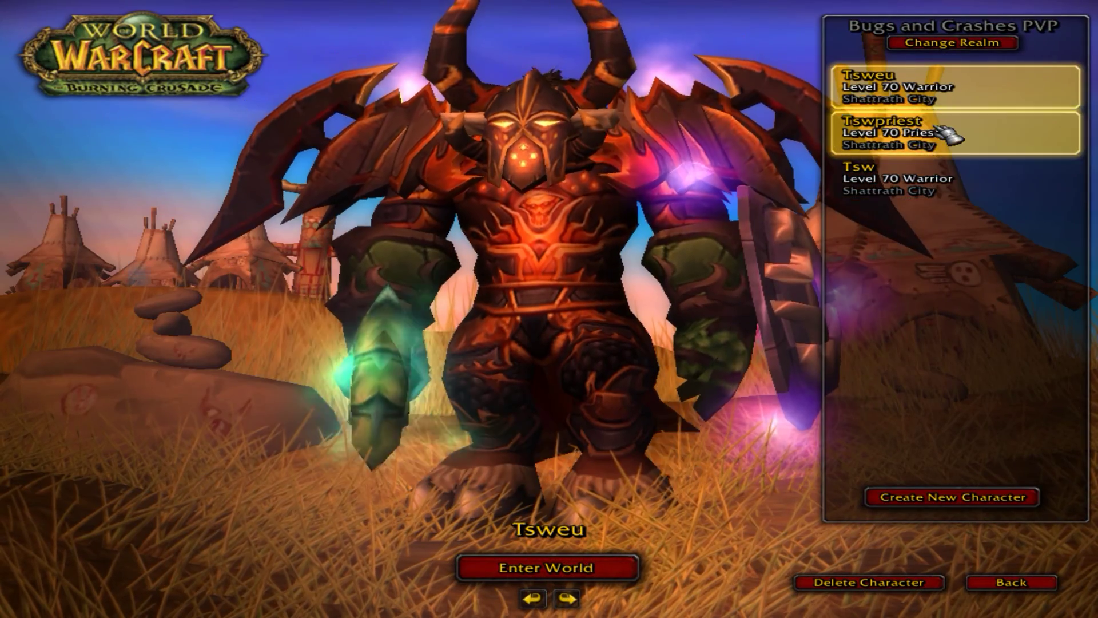
# Select the third listed character, a Level 70 Warrior in Shattrath City, and enter the world
pyautogui.click(938, 137)
pyautogui.click(901, 194)
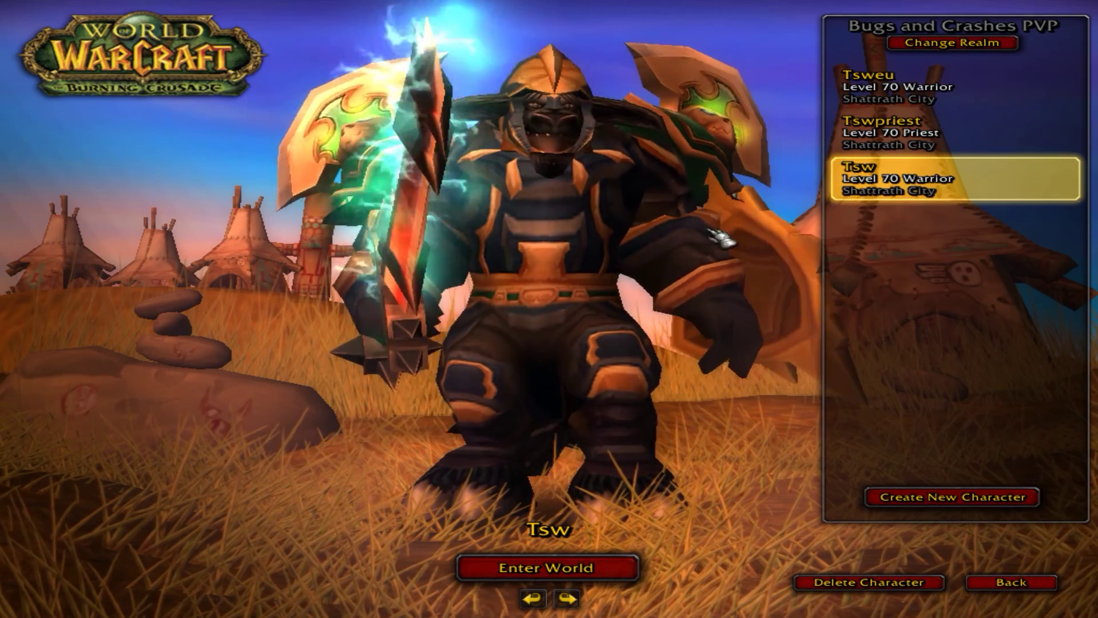
pyautogui.click(620, 575)
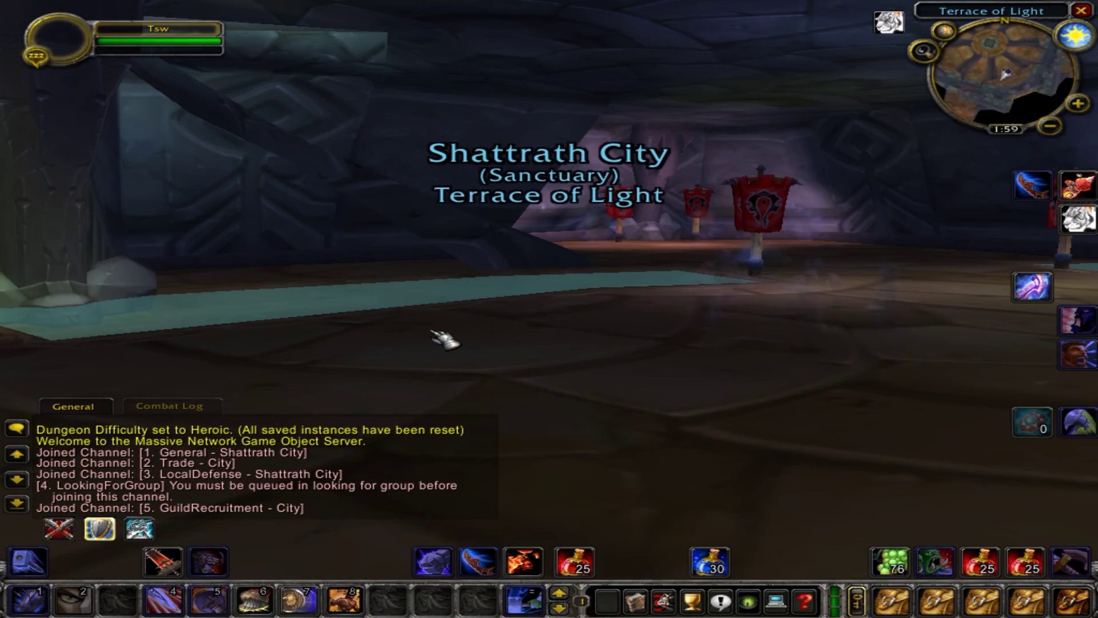
# Ride around the Terrace of Light in Shattrath City to look over the game world, and check the map
pyautogui.scroll(-5, 432, 333)
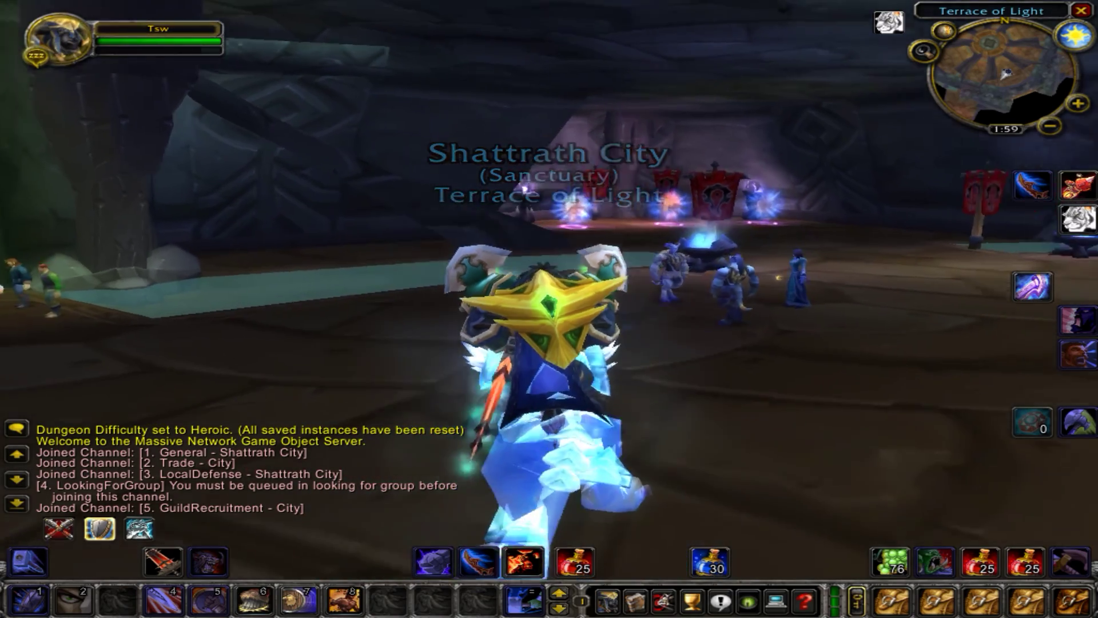
pyautogui.moveTo(432, 333); pyautogui.dragTo(578, 333)
pyautogui.press('w')
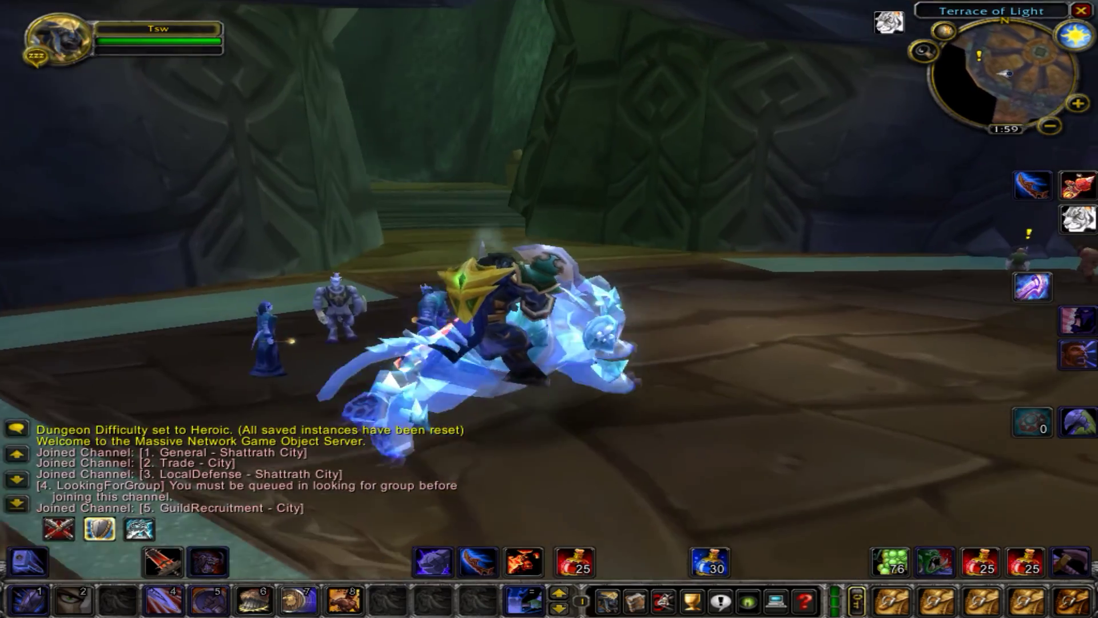
pyautogui.press('d')
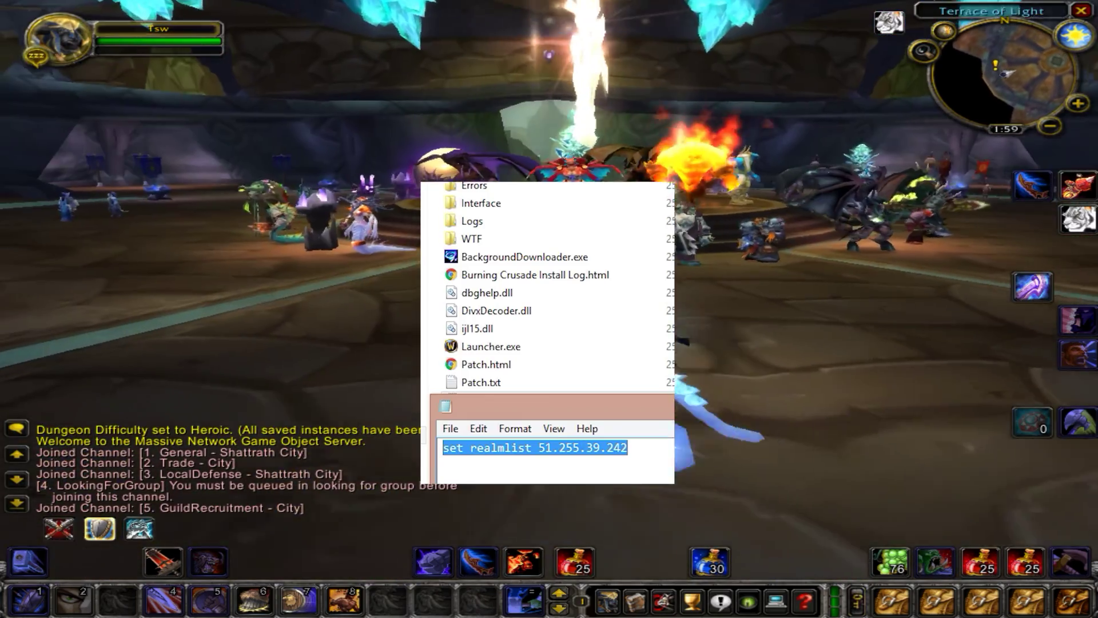
pyautogui.press('a')
pyautogui.press('d')
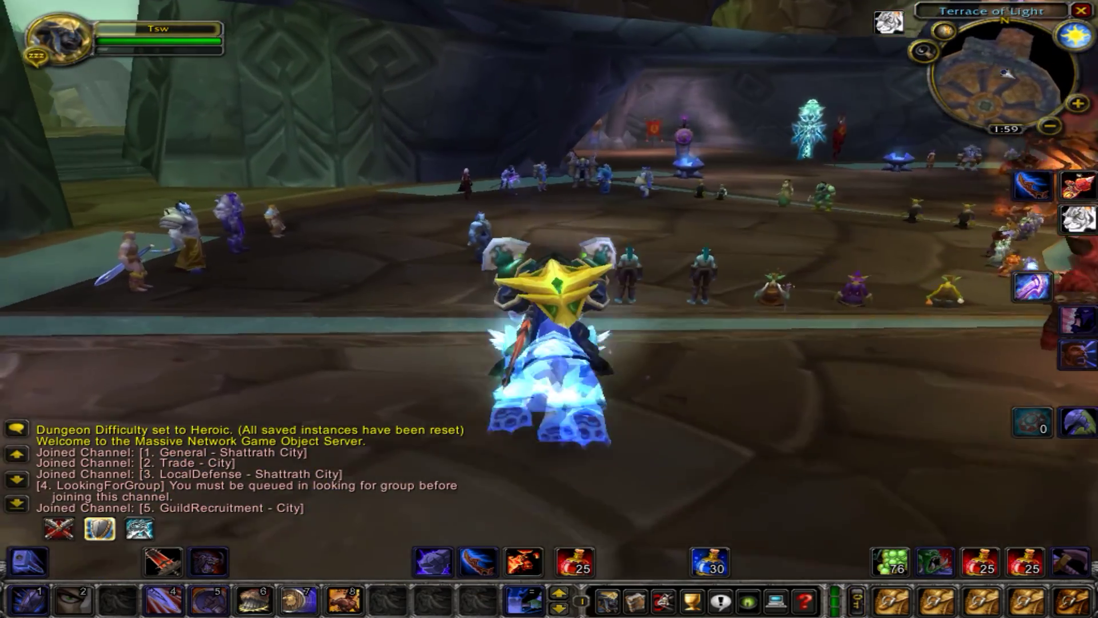
pyautogui.press('m')
pyautogui.press('m')
pyautogui.press('w')
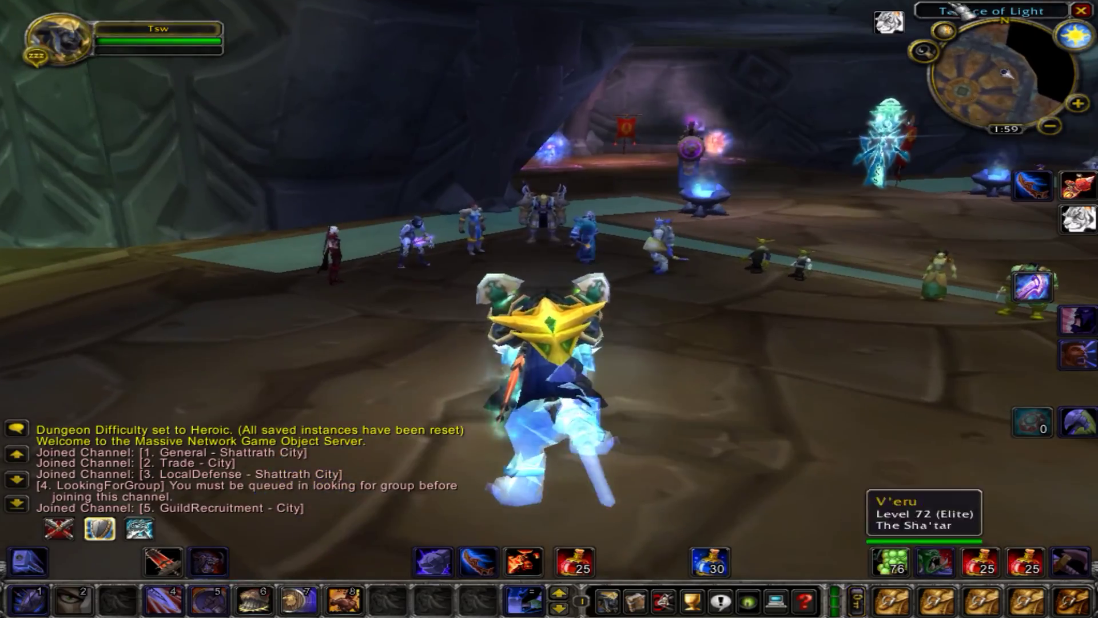